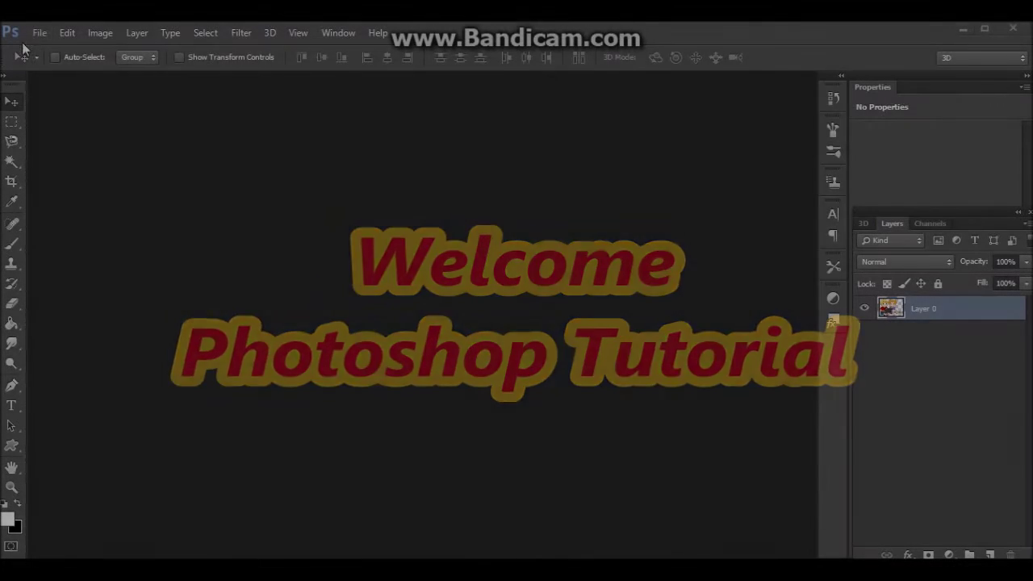
# Create a new blank white Untitled-1 document with the default File > New settings
pyautogui.click(38, 32)
pyautogui.click(52, 50)
pyautogui.click(600, 157)
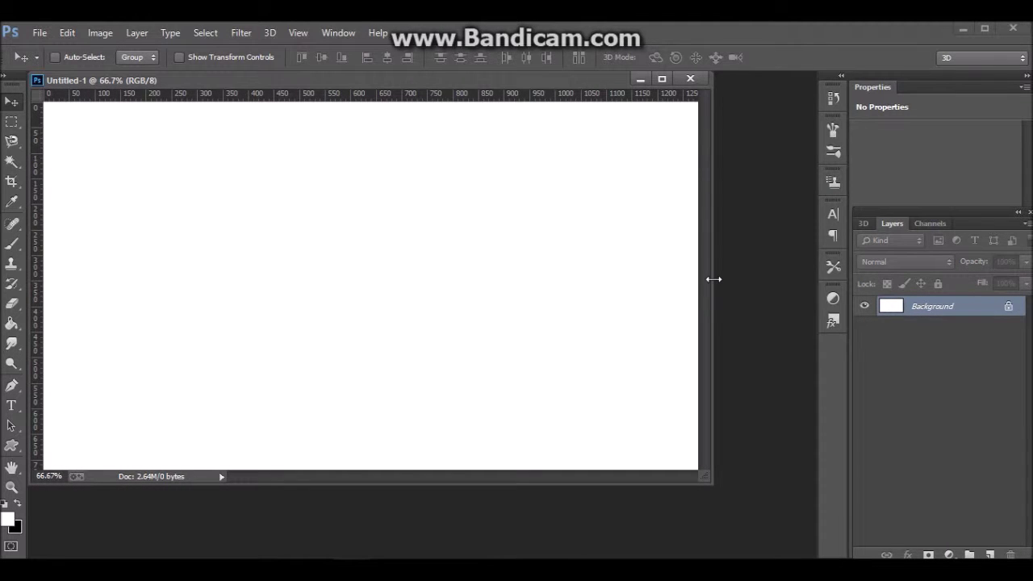
# Enlarge the document window and make black the foreground colour
pyautogui.moveTo(713, 279); pyautogui.dragTo(816, 275)
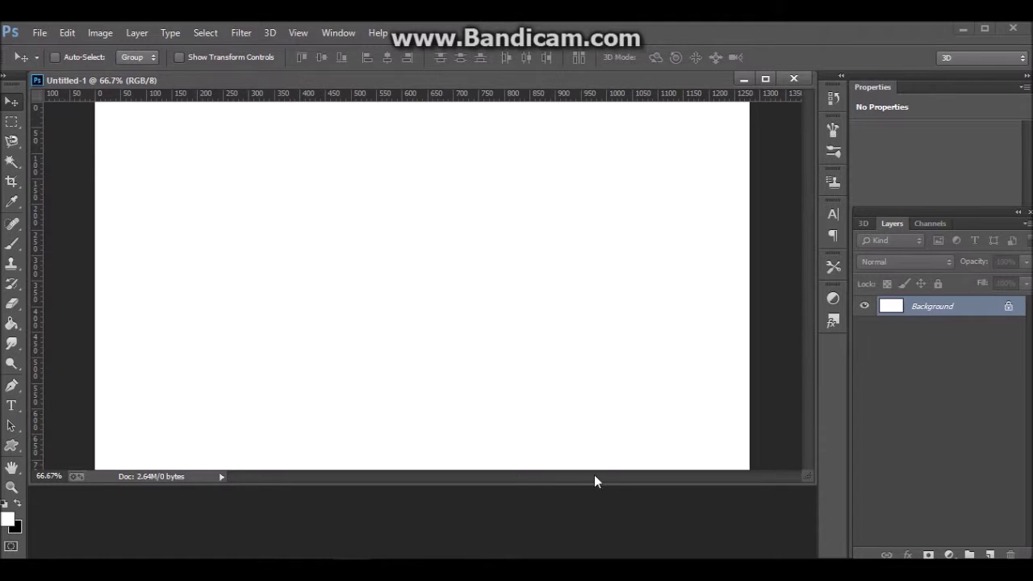
pyautogui.moveTo(574, 482); pyautogui.dragTo(556, 557)
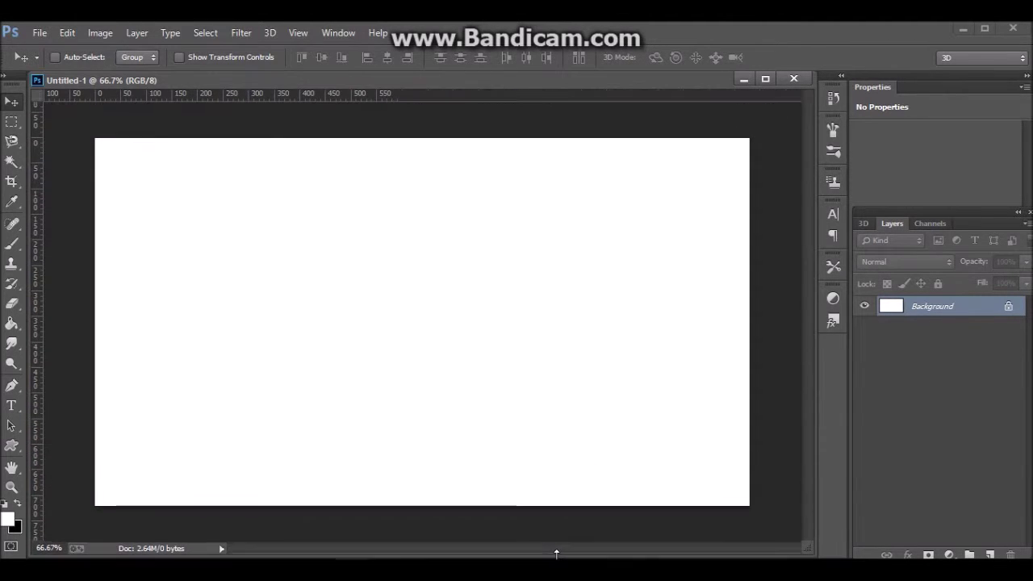
pyautogui.click(16, 500)
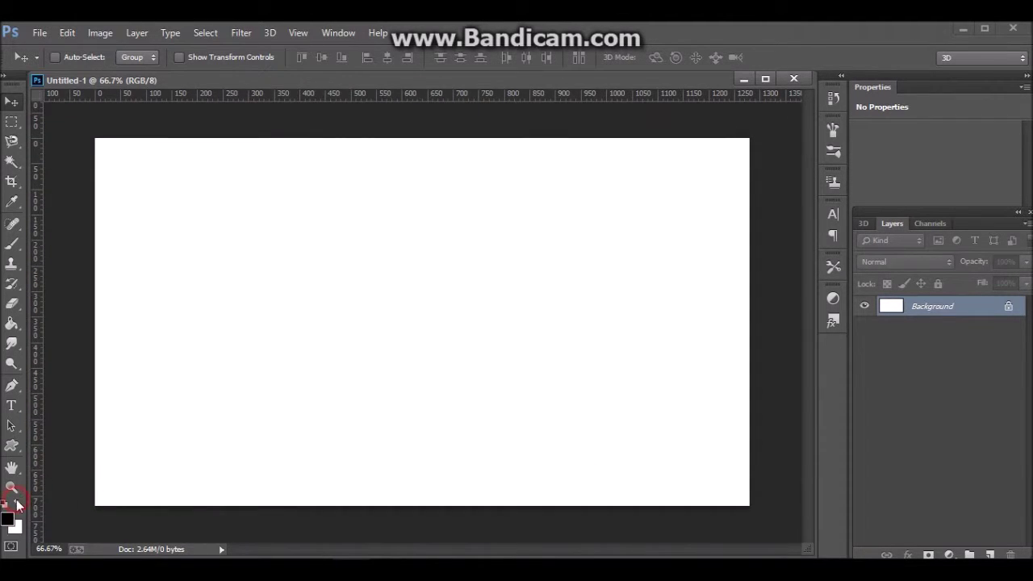
pyautogui.click(8, 518)
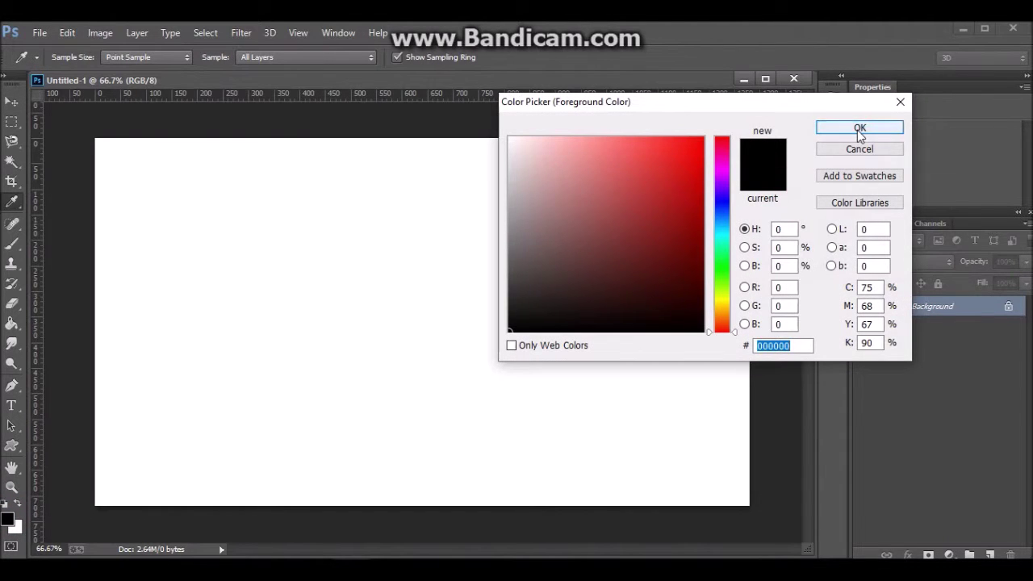
pyautogui.click(858, 129)
# Fill the whole canvas with black using the Paint Bucket, then swap white to foreground
pyautogui.click(11, 322)
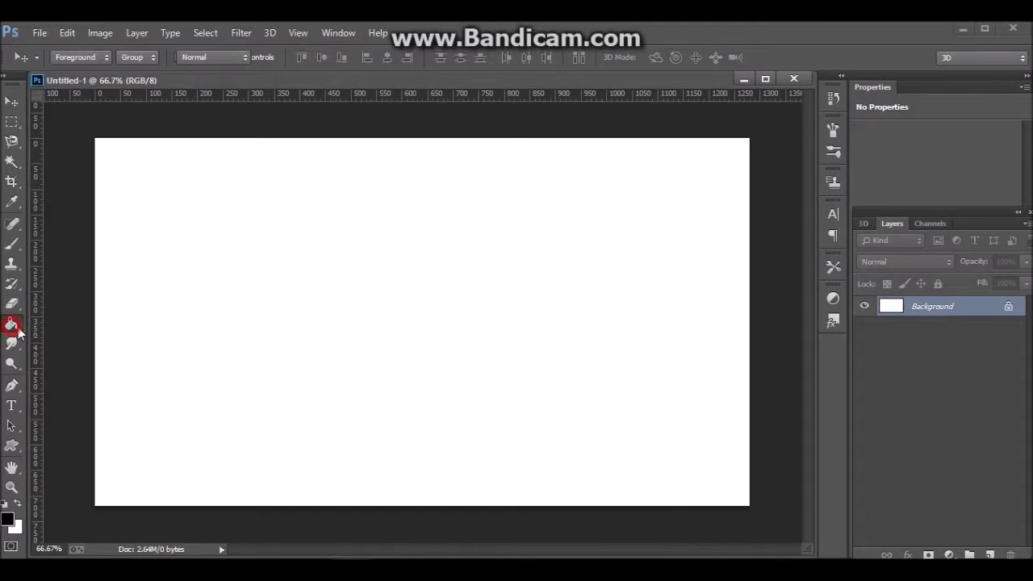
pyautogui.click(359, 322)
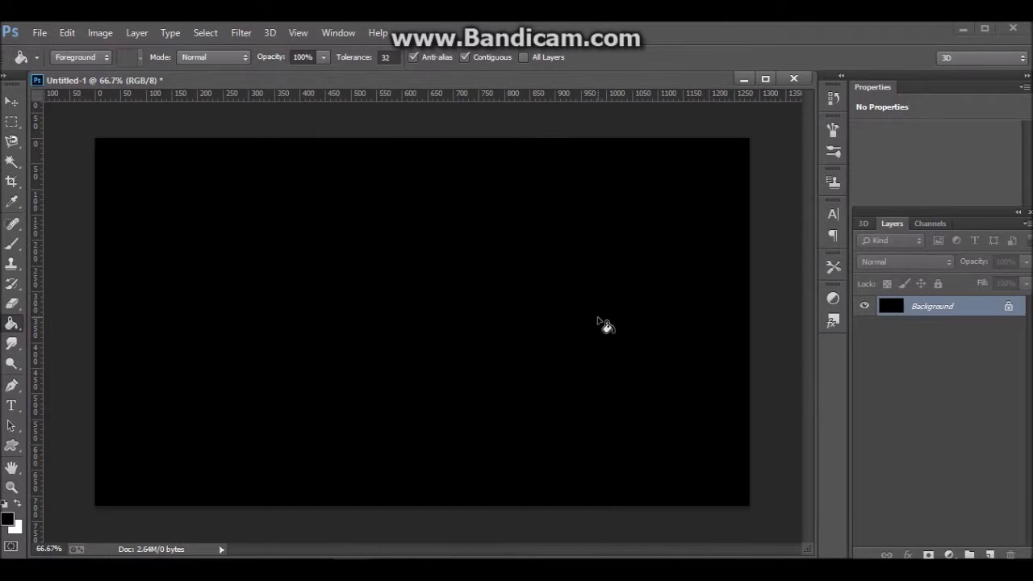
pyautogui.click(17, 505)
# Set the foreground colour to pure red ff0000
pyautogui.click(9, 517)
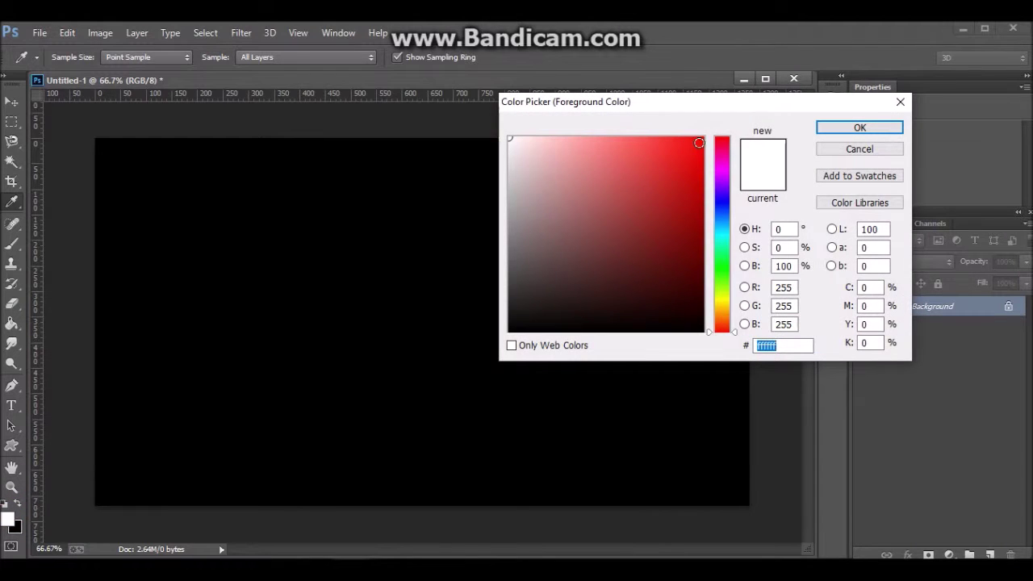
pyautogui.click(699, 143)
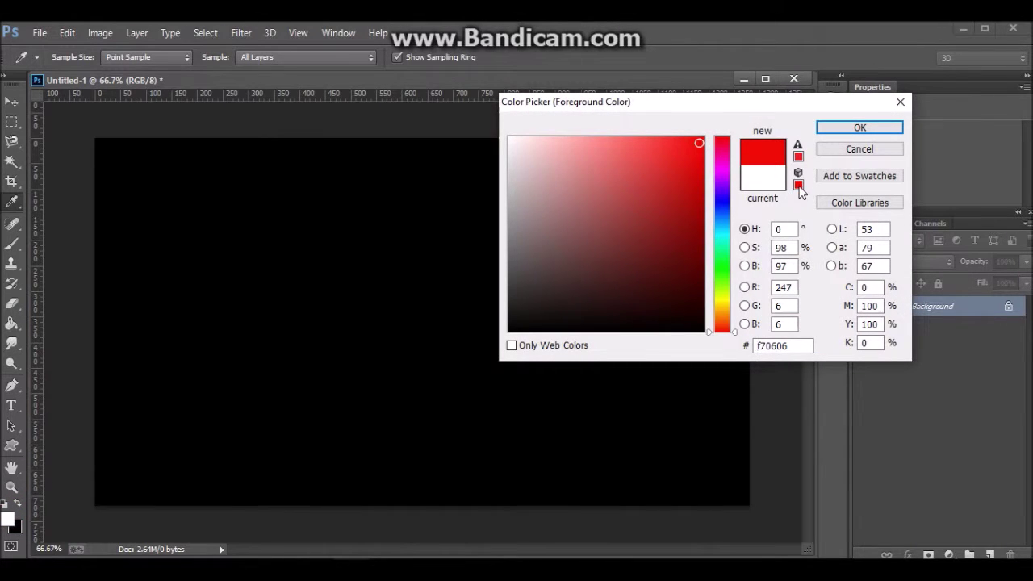
pyautogui.click(798, 185)
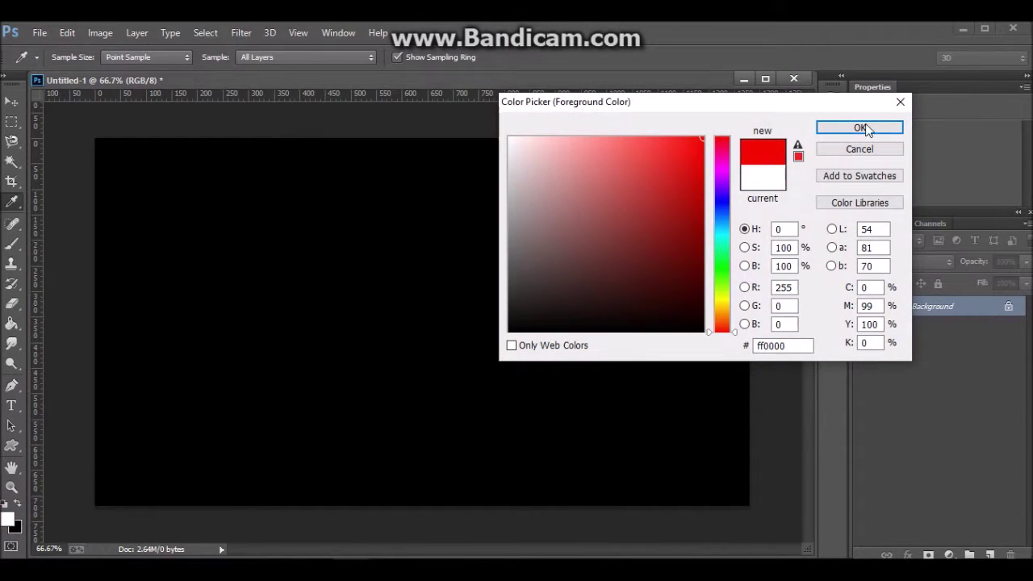
pyautogui.click(861, 128)
# Type a 200 pt Cooper Black letter V and move it to the canvas centre
pyautogui.click(11, 405)
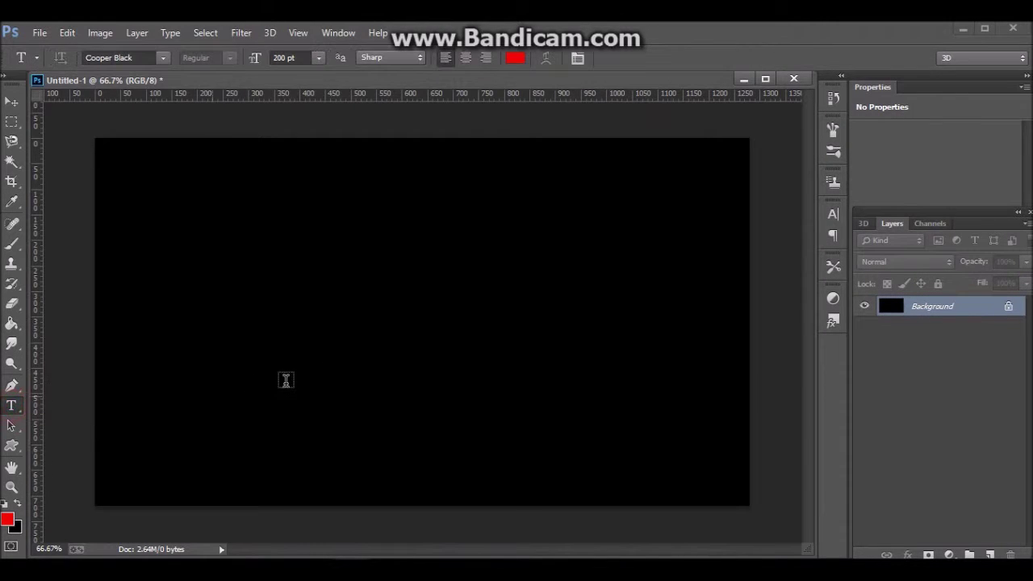
pyautogui.click(292, 382)
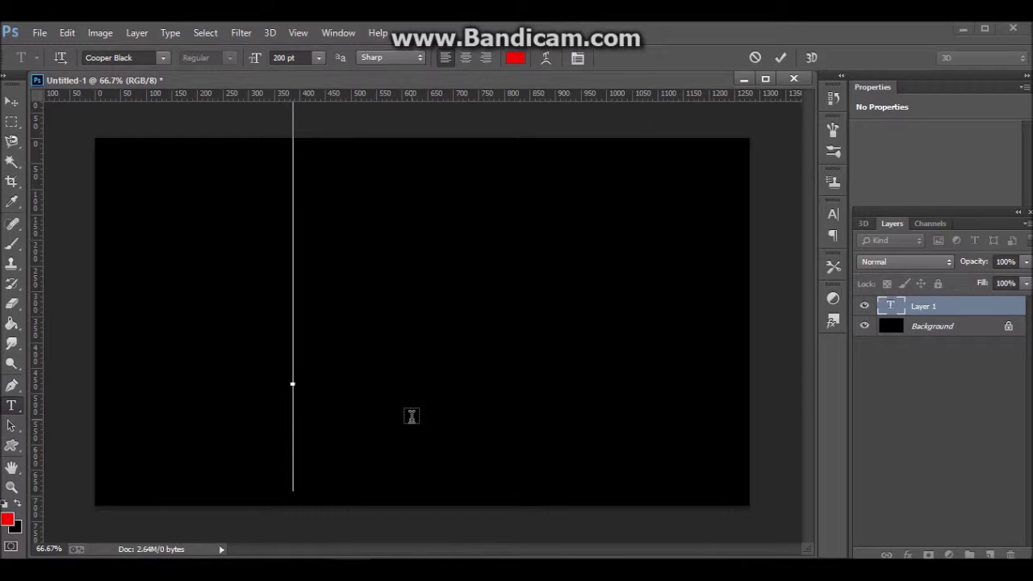
pyautogui.write('V')
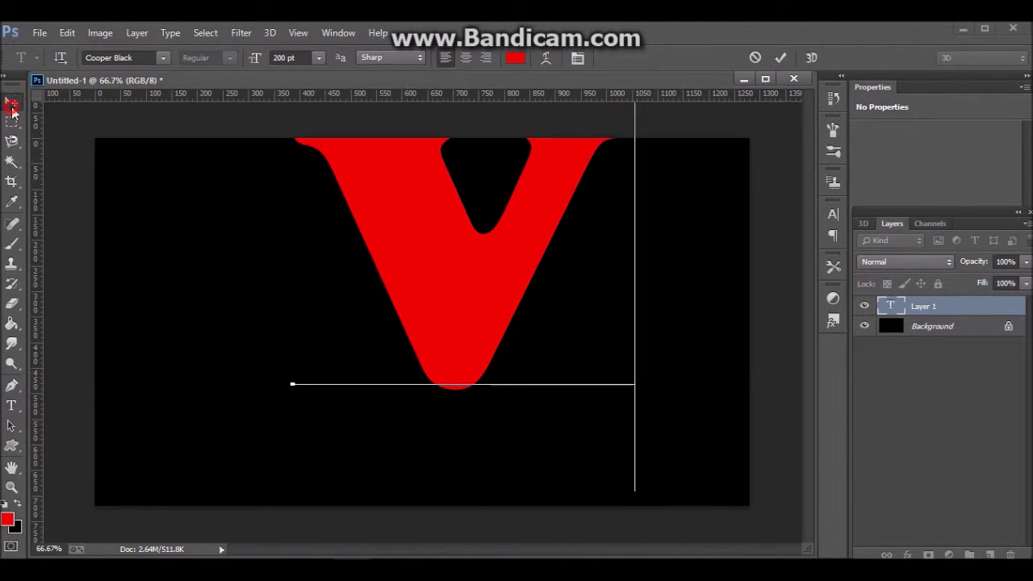
pyautogui.click(11, 102)
pyautogui.moveTo(412, 279); pyautogui.dragTo(386, 351)
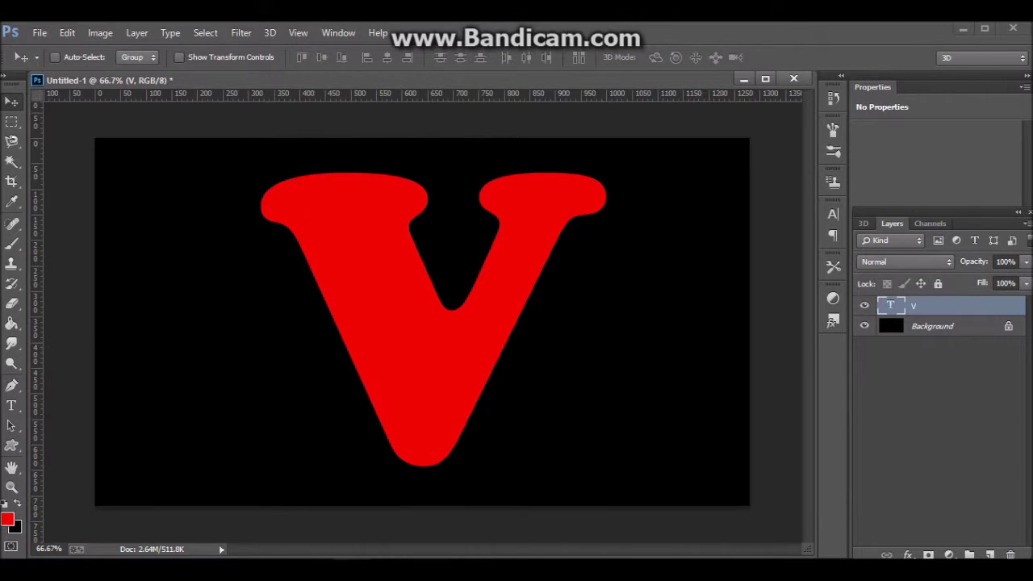
# Drag the cartoon kids layer from 22.jpg into the Untitled-1 document
pyautogui.click(364, 528)
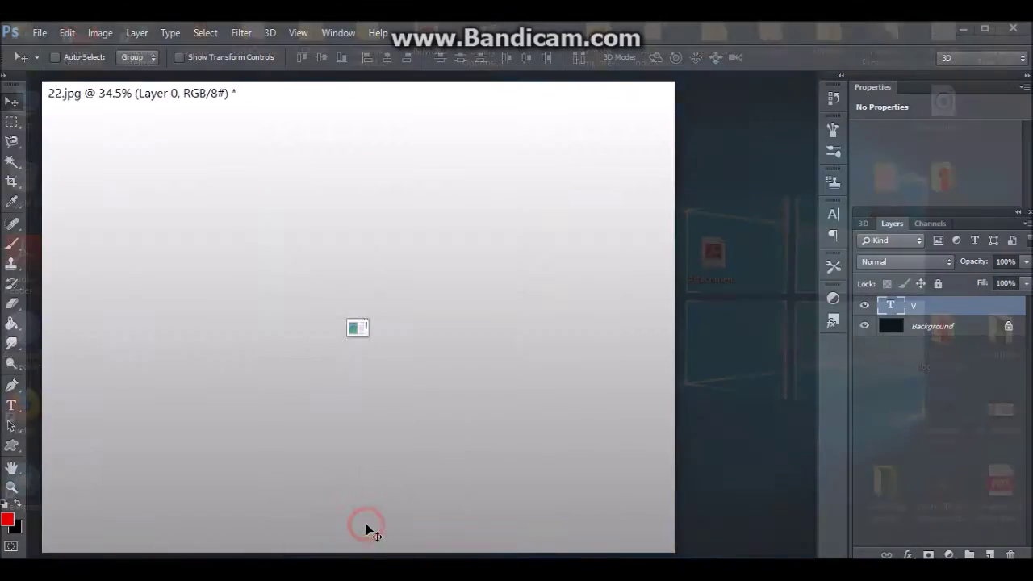
pyautogui.moveTo(369, 287); pyautogui.dragTo(700, 346)
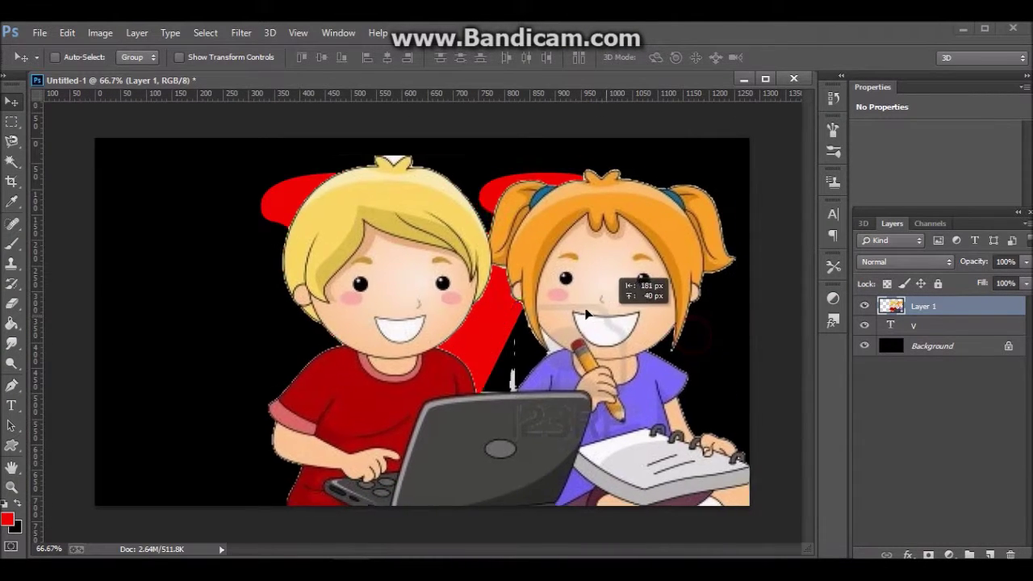
pyautogui.moveTo(704, 345); pyautogui.dragTo(509, 289)
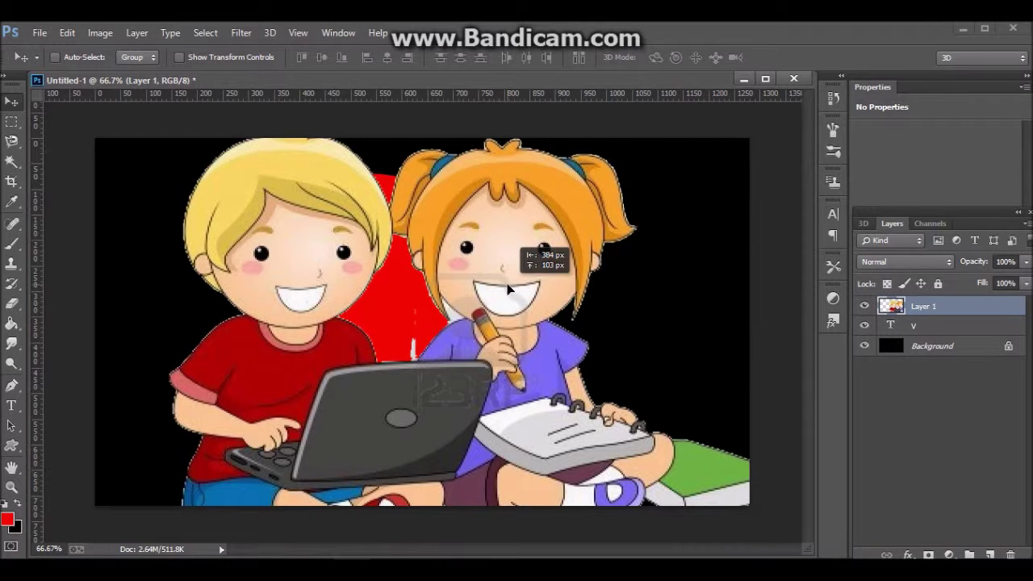
pyautogui.moveTo(509, 288); pyautogui.dragTo(508, 289)
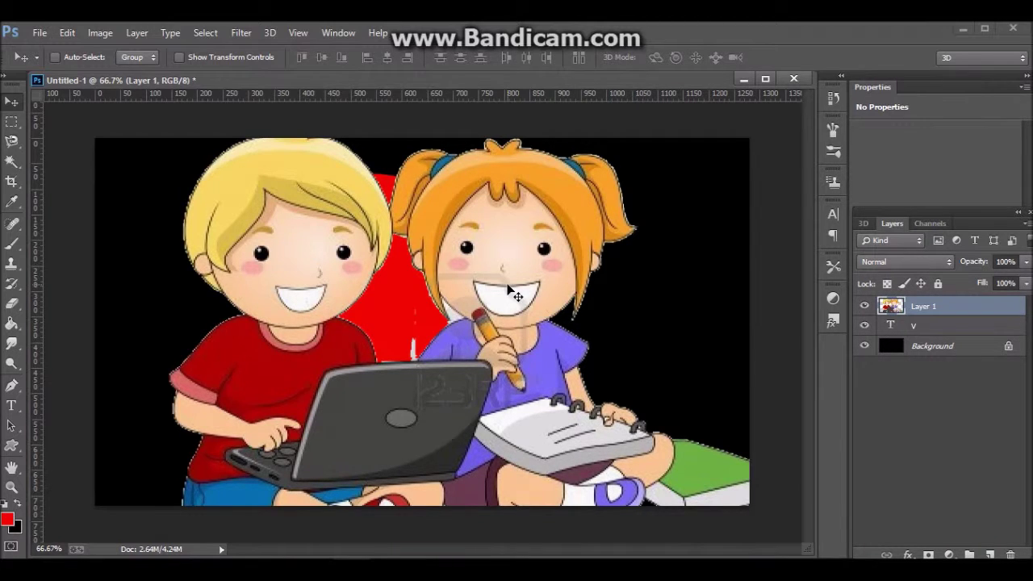
# Scale the kids image to about 60%, position it over the V, and apply
pyautogui.hotkey('ctrl', 't')
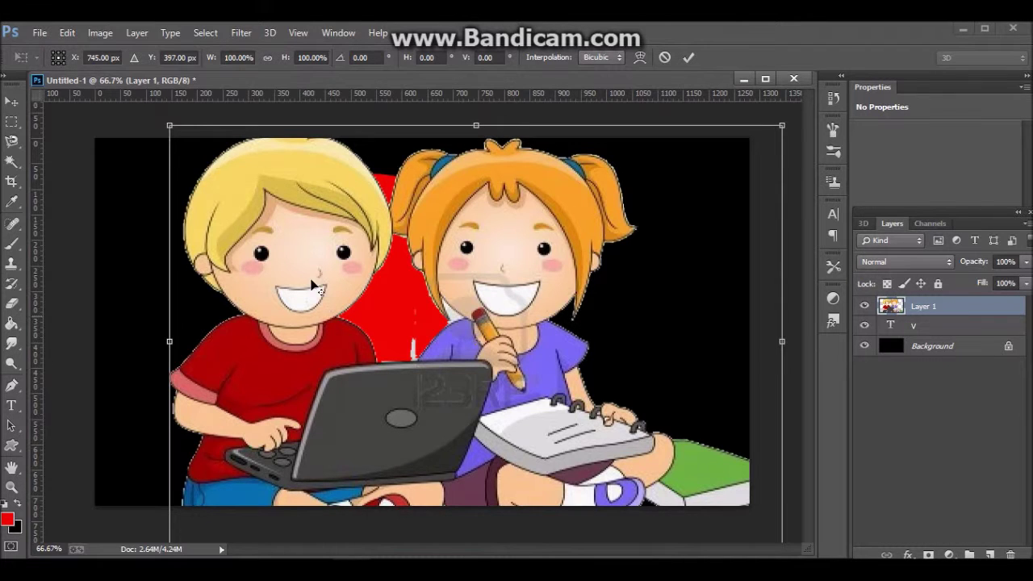
pyautogui.moveTo(169, 125); pyautogui.dragTo(266, 250)
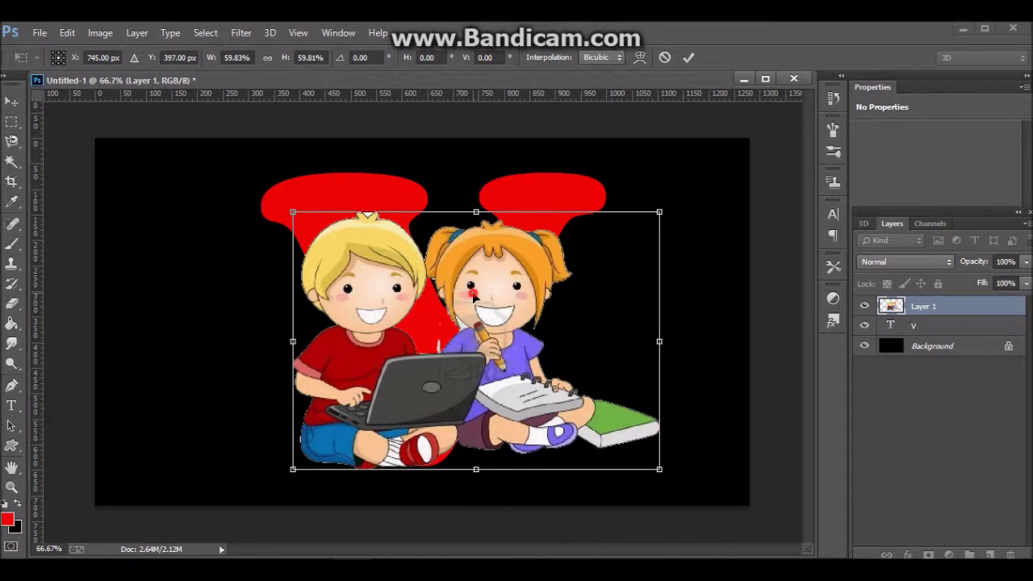
pyautogui.moveTo(469, 293); pyautogui.dragTo(482, 301)
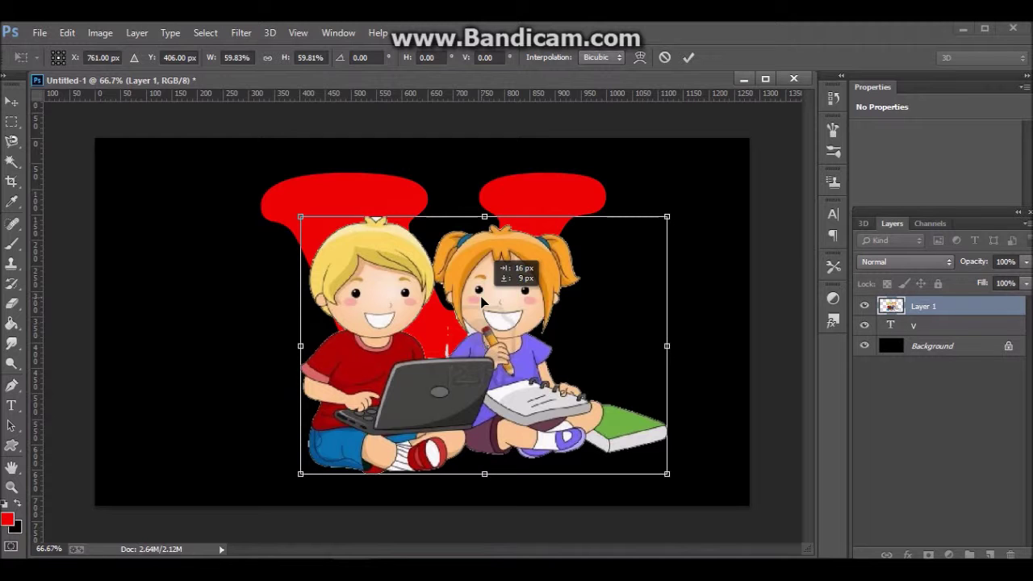
pyautogui.moveTo(482, 300)
pyautogui.mouseDown()
pyautogui.moveTo(495, 302)
pyautogui.moveTo(477, 307)
pyautogui.mouseUp()
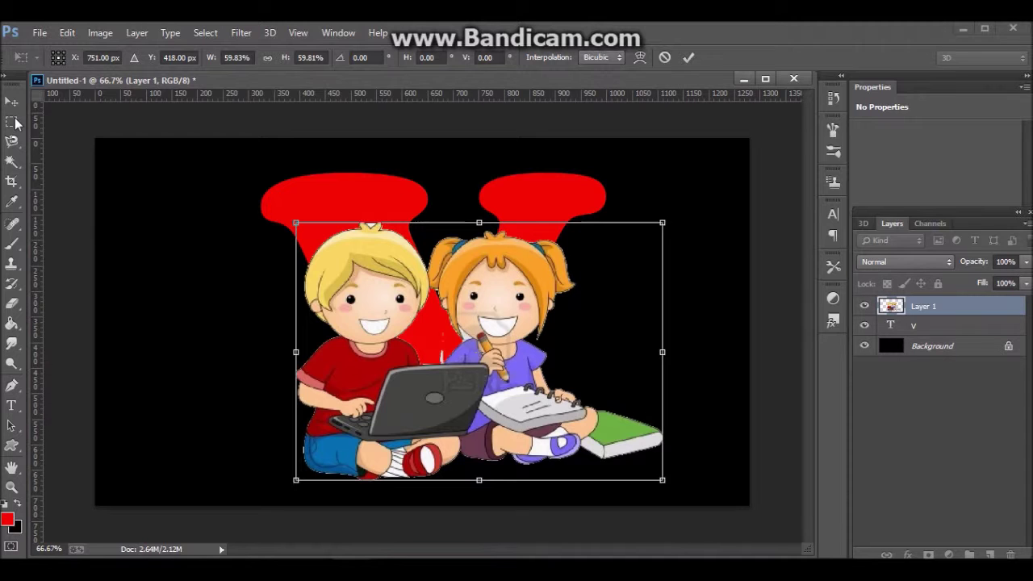
pyautogui.click(14, 103)
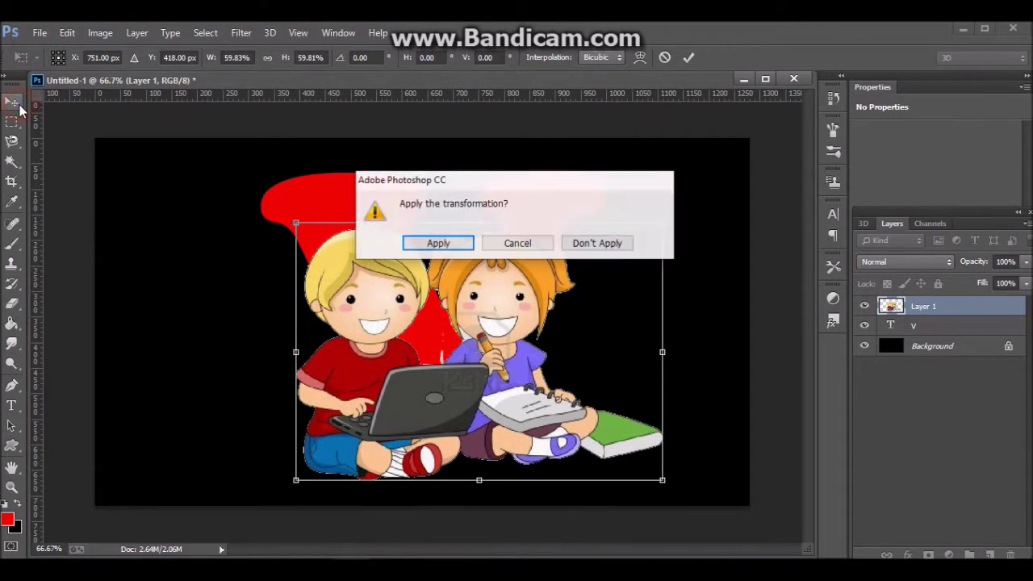
pyautogui.click(431, 240)
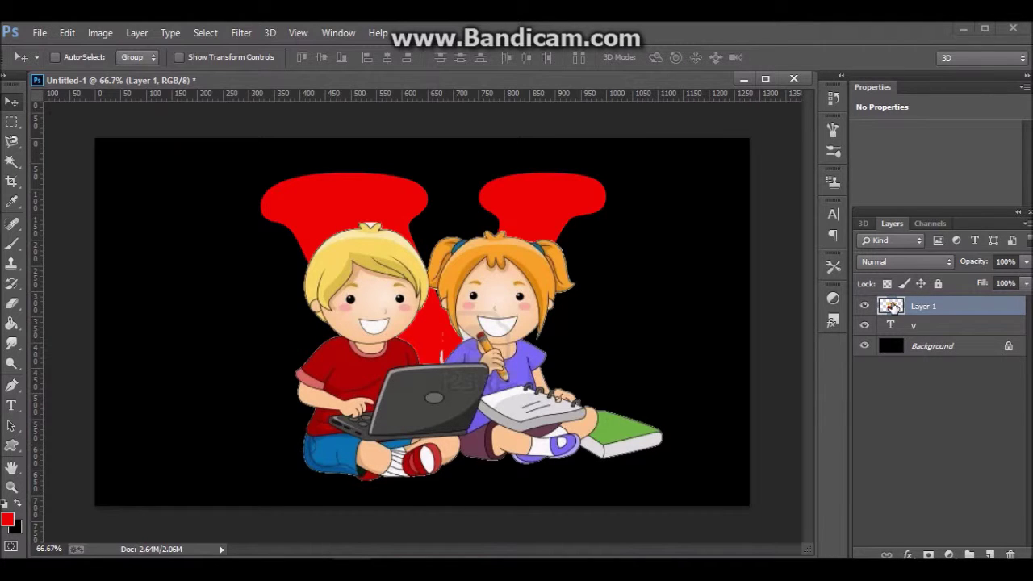
# Move the kids layer below the V text layer and start a Pen path at the V's inner edge
pyautogui.moveTo(894, 308); pyautogui.dragTo(894, 328)
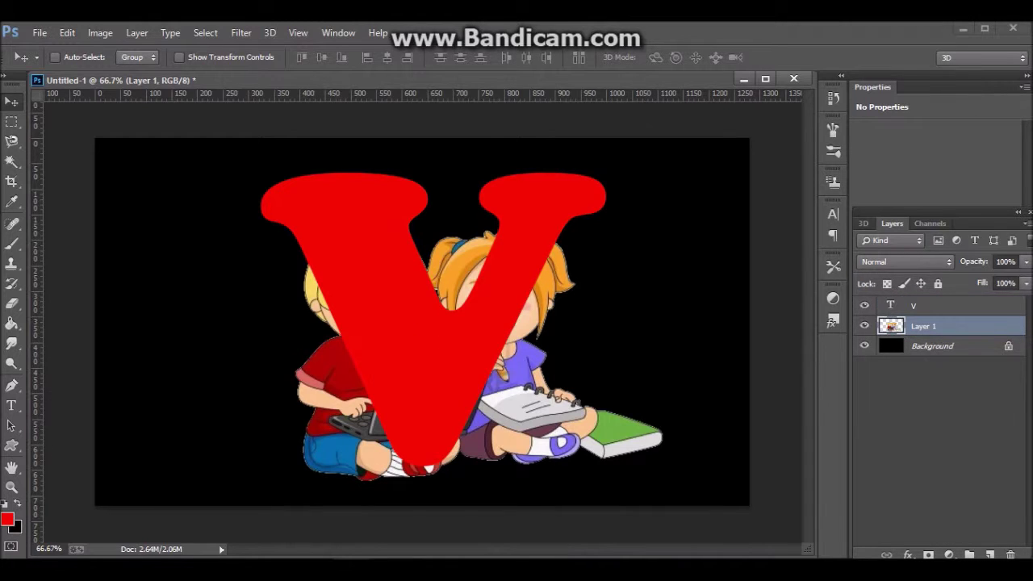
pyautogui.click(12, 385)
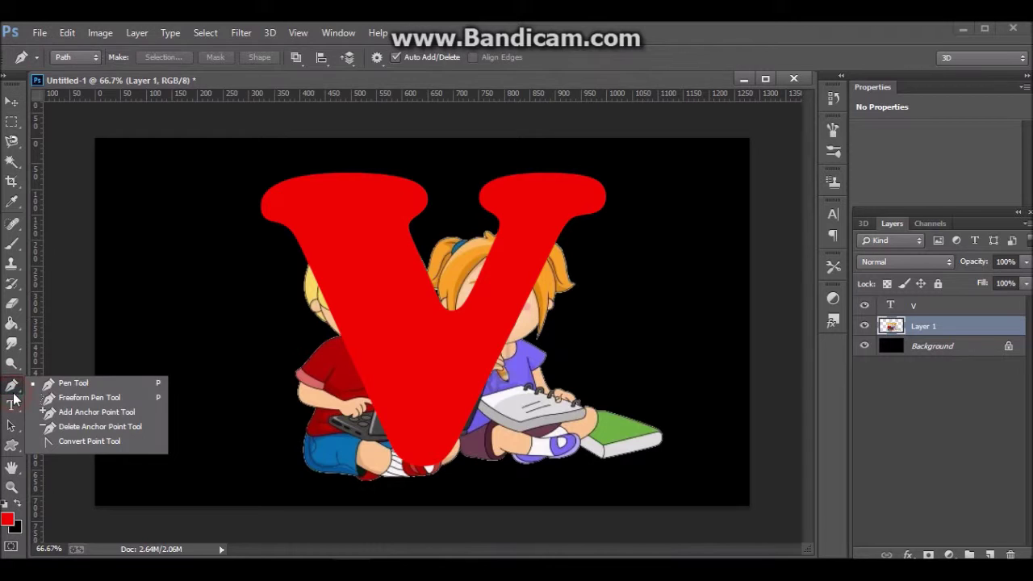
pyautogui.click(79, 385)
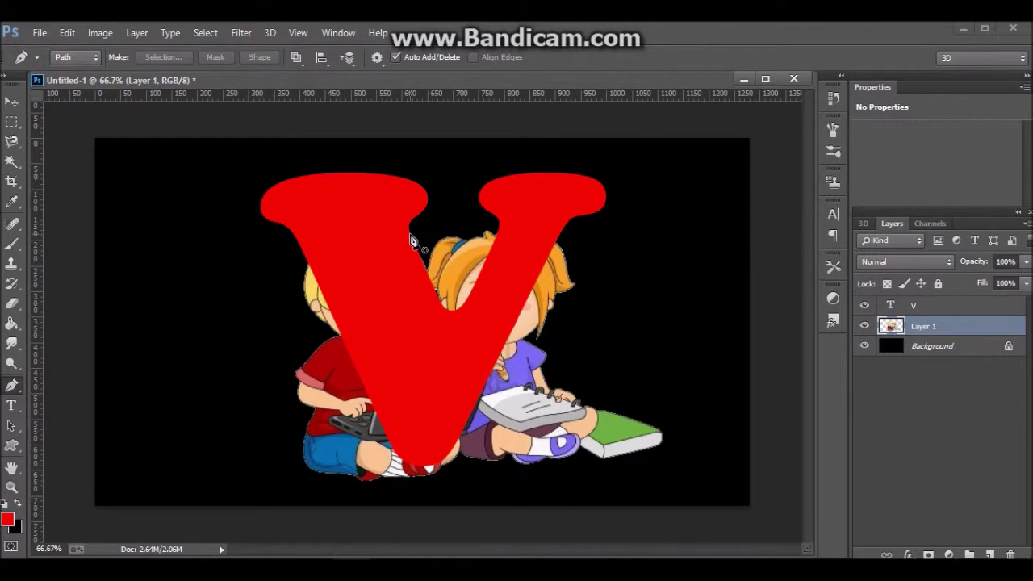
pyautogui.scroll(2, 453, 363)
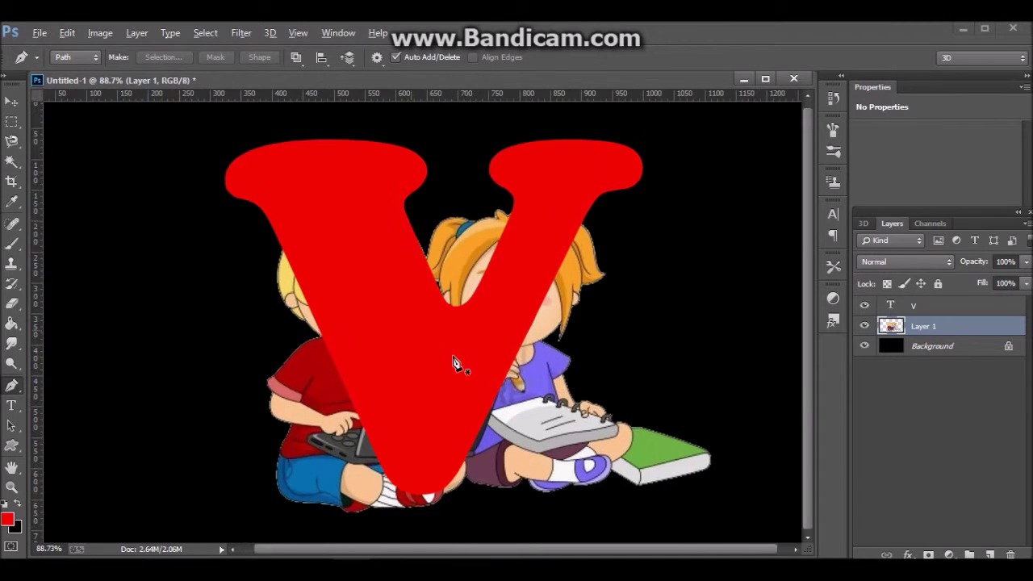
pyautogui.scroll(1, 453, 362)
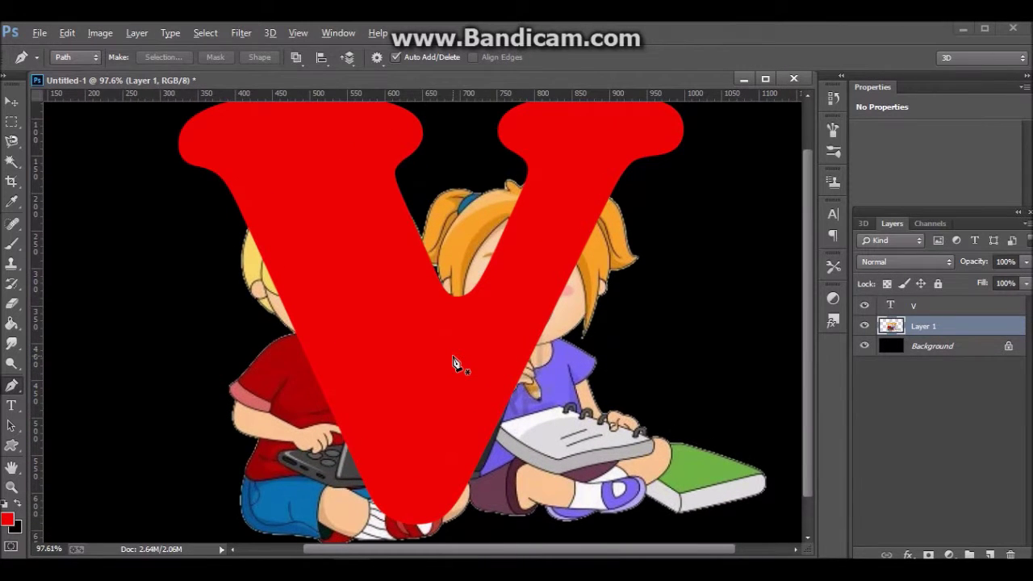
pyautogui.scroll(-1, 451, 325)
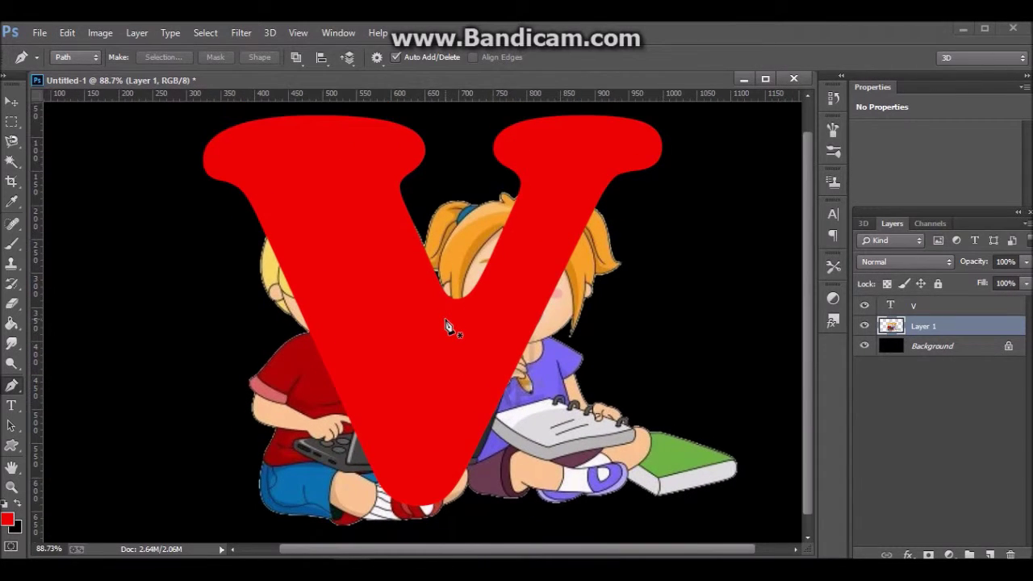
pyautogui.click(399, 194)
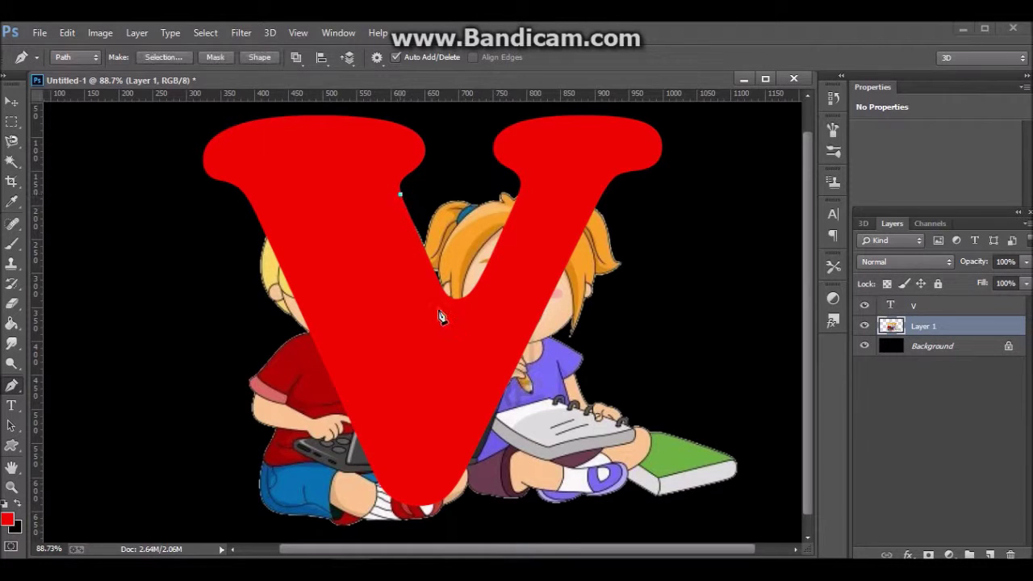
# Place Pen anchors along the V's inner edge and up its right arm
pyautogui.click(443, 295)
pyautogui.moveTo(456, 309); pyautogui.dragTo(504, 238)
pyautogui.click(496, 246)
pyautogui.click(521, 196)
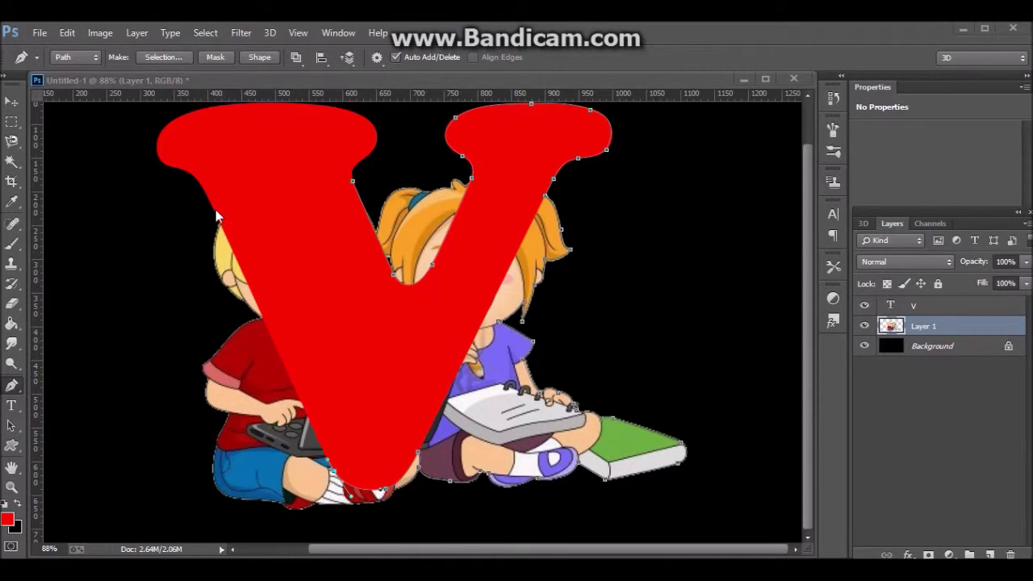
pyautogui.click(203, 190)
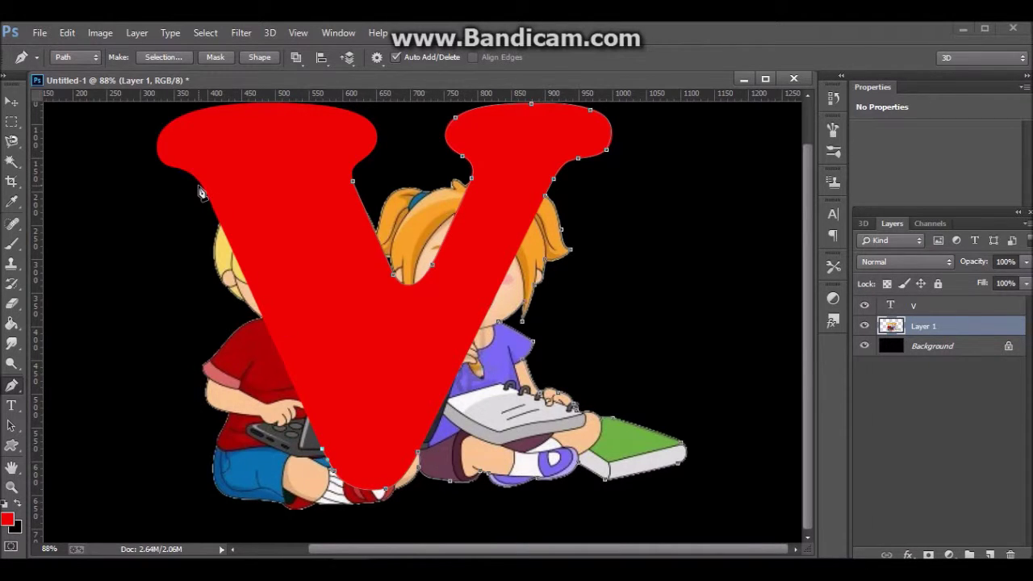
# Zoom in and add curved anchors along the V's upper-left edge
pyautogui.scroll(3, 298, 270)
pyautogui.scroll(1, 298, 271)
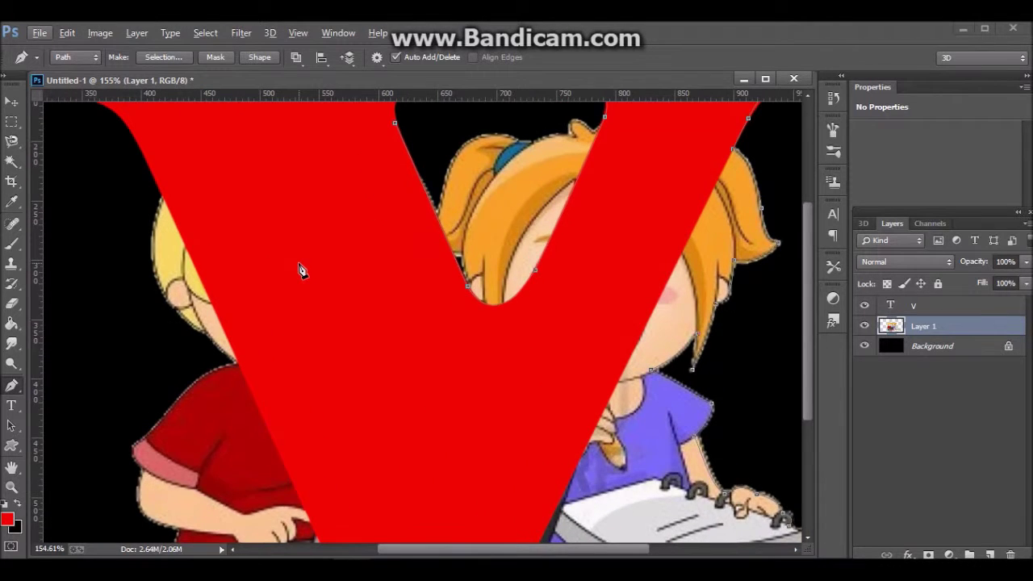
pyautogui.scroll(2, 299, 270)
pyautogui.scroll(4, 189, 242)
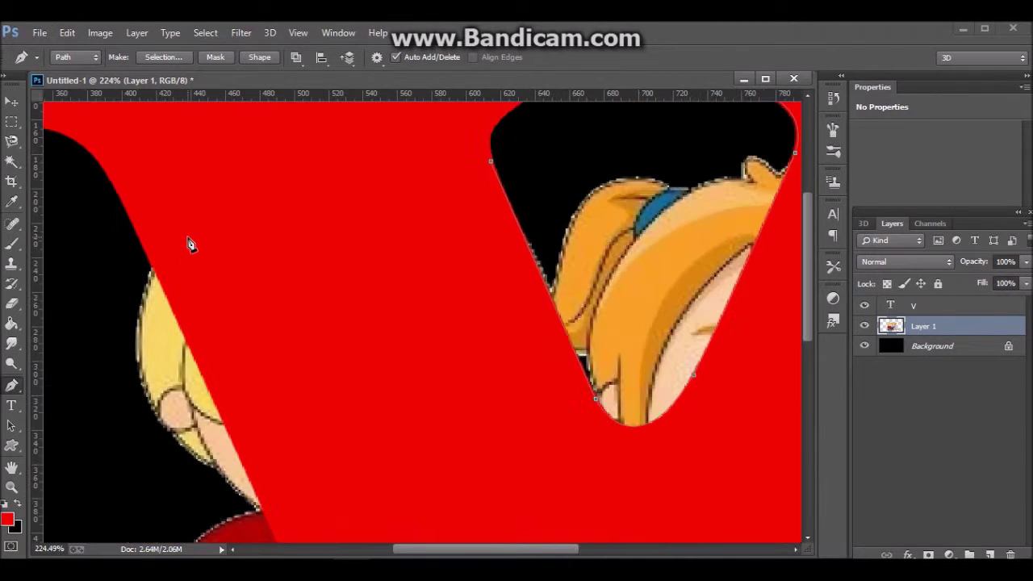
pyautogui.click(114, 184)
pyautogui.scroll(-3, 189, 203)
pyautogui.scroll(2, 190, 211)
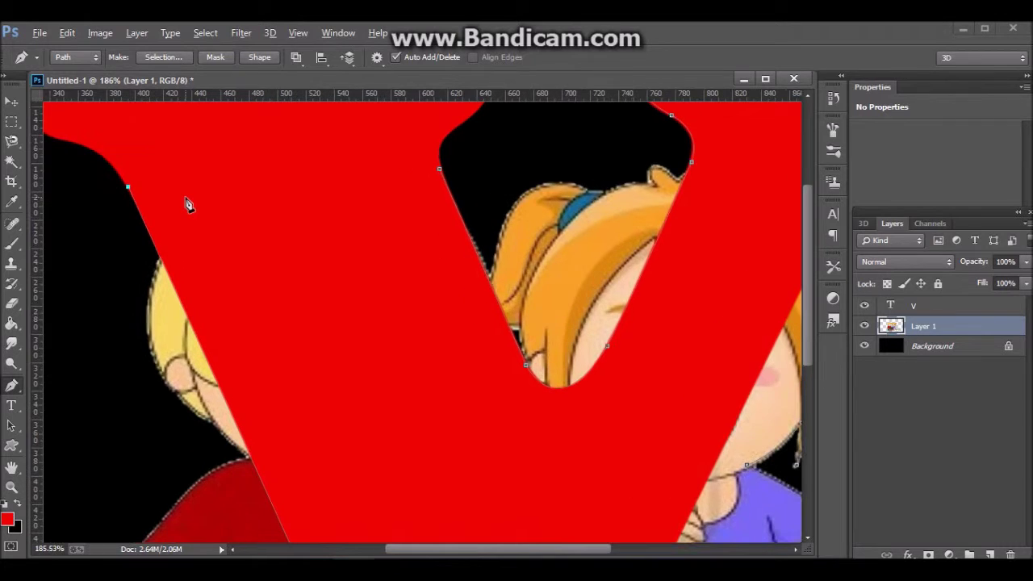
pyautogui.scroll(1, 190, 214)
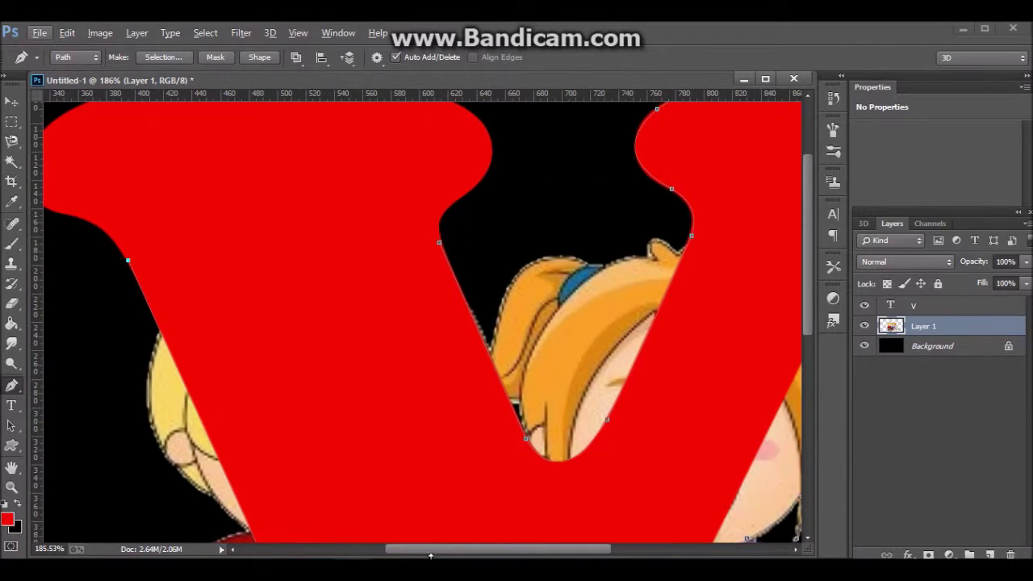
pyautogui.moveTo(424, 556); pyautogui.dragTo(386, 556)
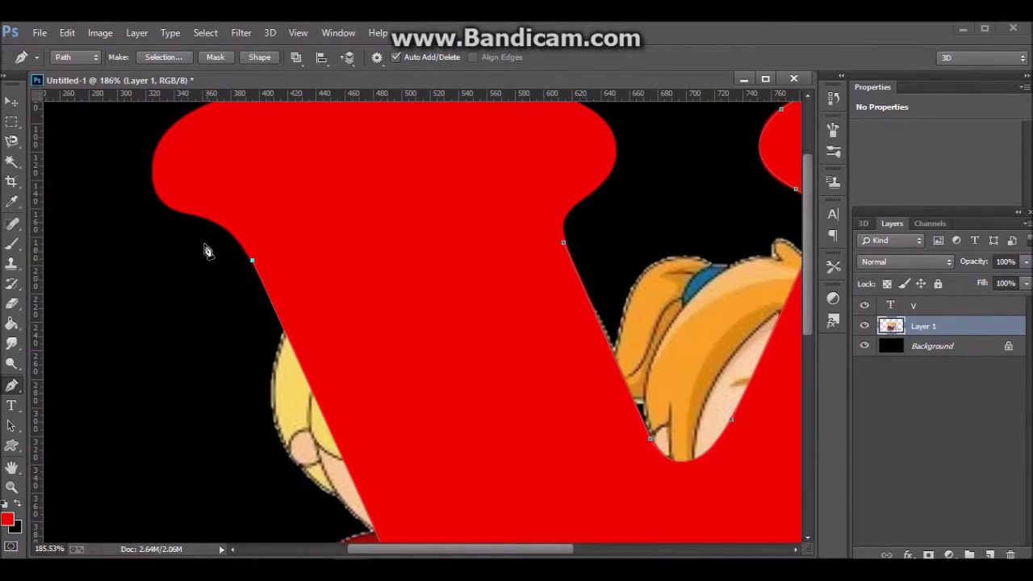
pyautogui.moveTo(185, 213); pyautogui.dragTo(133, 213)
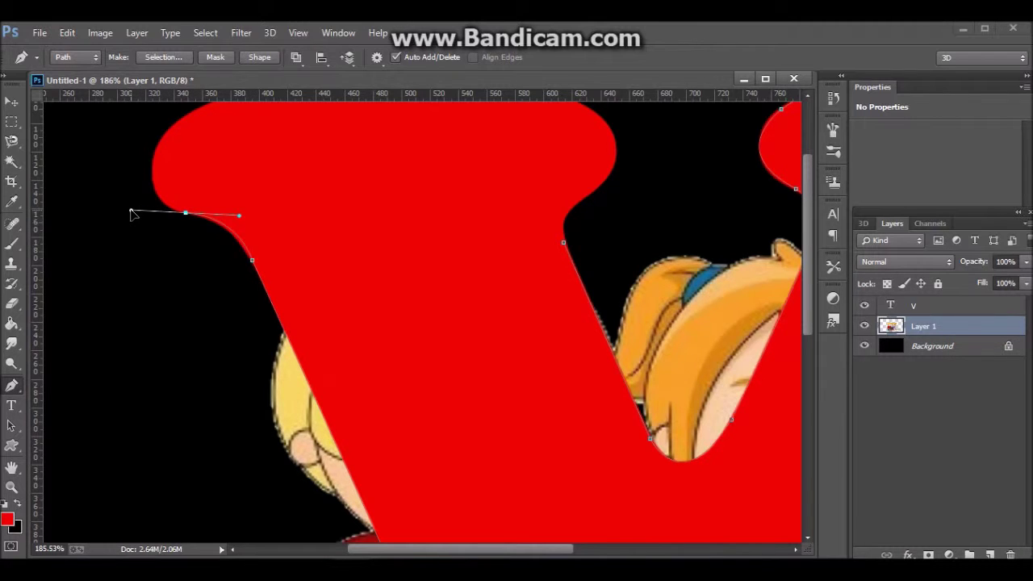
pyautogui.moveTo(133, 213); pyautogui.dragTo(137, 210)
pyautogui.moveTo(135, 209); pyautogui.dragTo(169, 209)
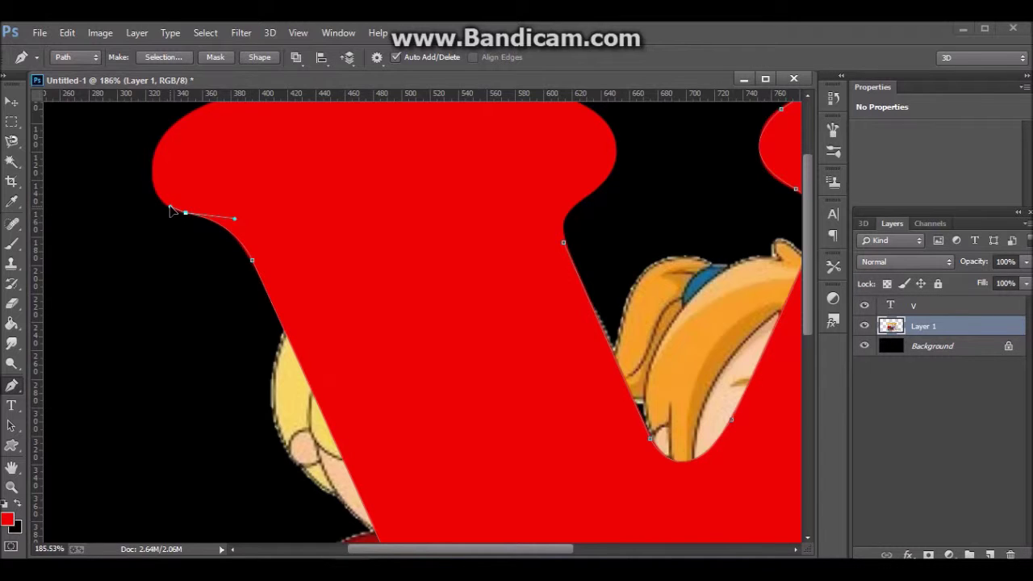
# Trace the path around the V's top-left curl and along its top edge
pyautogui.scroll(2, 360, 263)
pyautogui.scroll(1, 378, 336)
pyautogui.scroll(1, 378, 338)
pyautogui.scroll(2, 362, 339)
pyautogui.scroll(1, 341, 353)
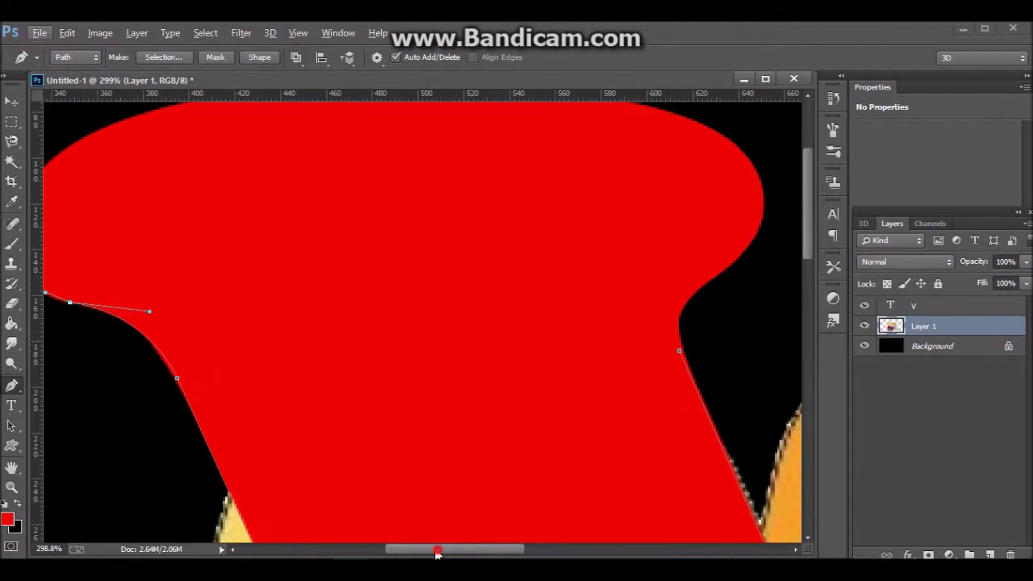
pyautogui.moveTo(437, 552); pyautogui.dragTo(402, 552)
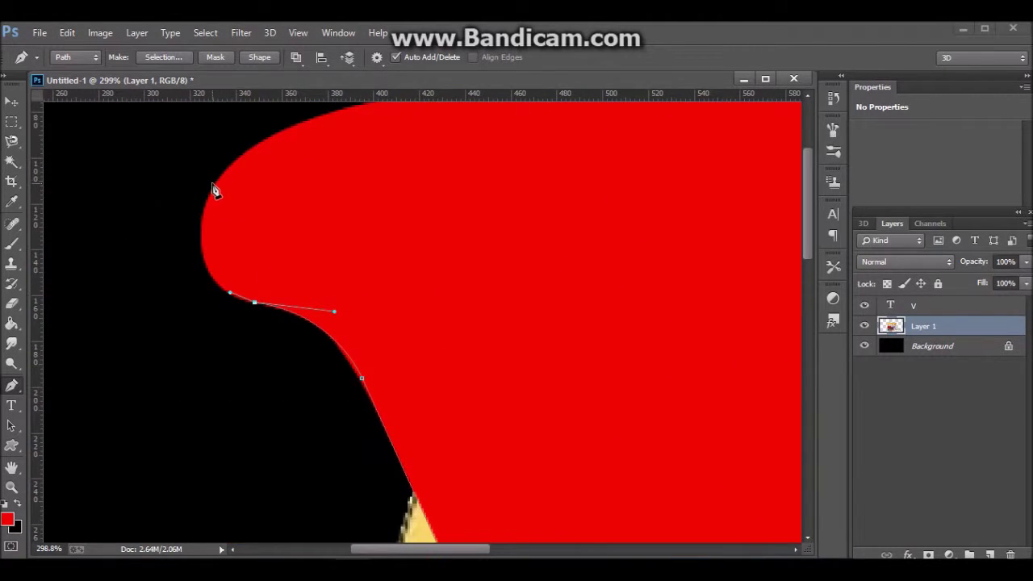
pyautogui.moveTo(217, 184)
pyautogui.mouseDown()
pyautogui.moveTo(261, 105)
pyautogui.moveTo(238, 189)
pyautogui.mouseUp()
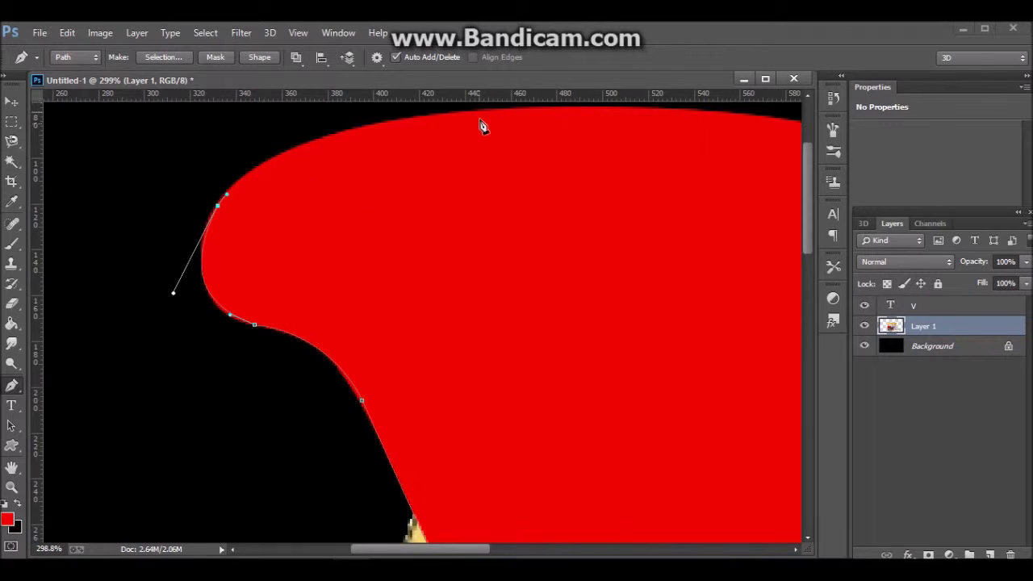
pyautogui.moveTo(487, 114)
pyautogui.mouseDown()
pyautogui.moveTo(655, 121)
pyautogui.moveTo(701, 111)
pyautogui.mouseUp()
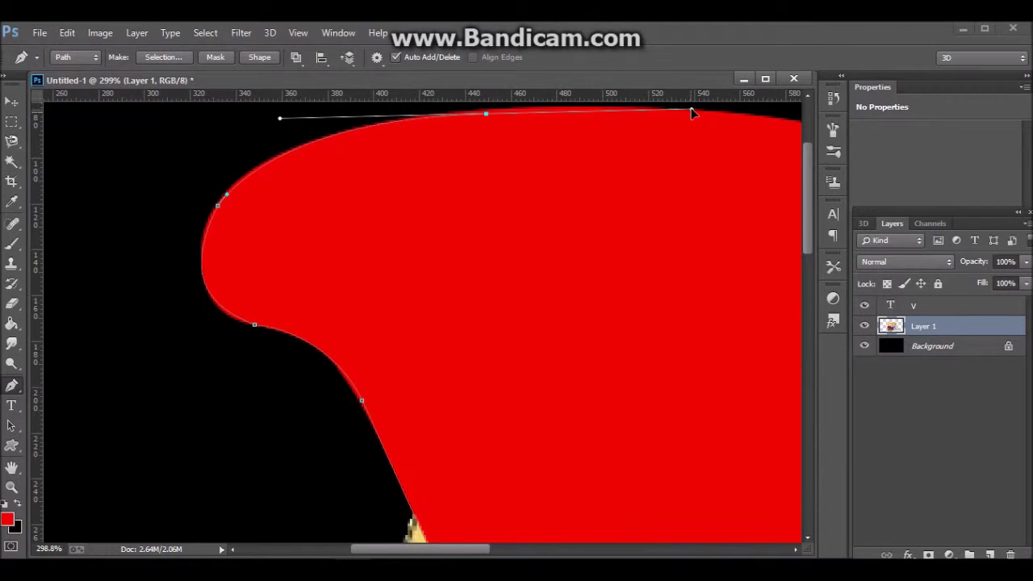
pyautogui.moveTo(700, 113); pyautogui.dragTo(520, 115)
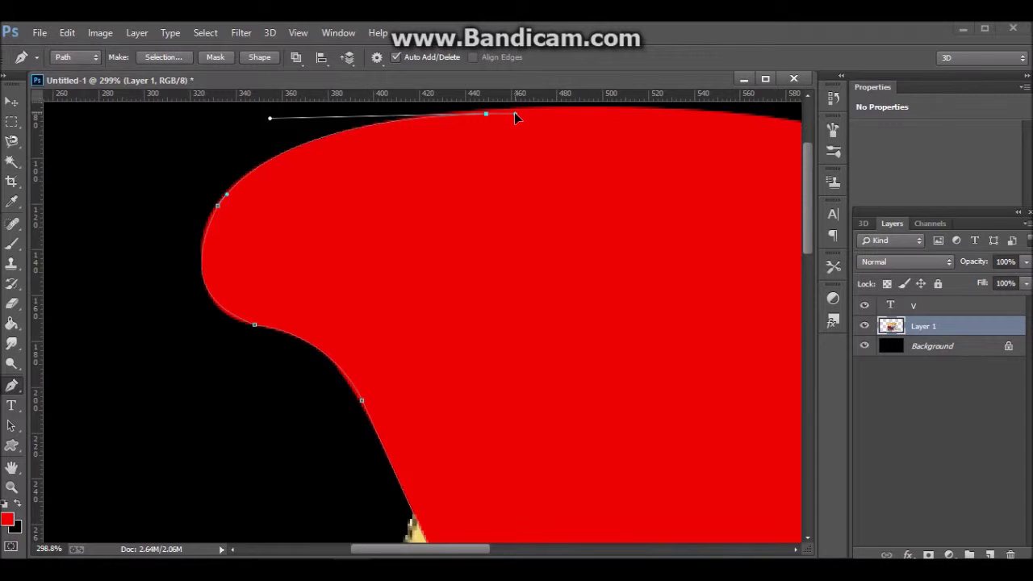
# Continue the path along the arm's top edge and around its rounded corner
pyautogui.scroll(2, 727, 287)
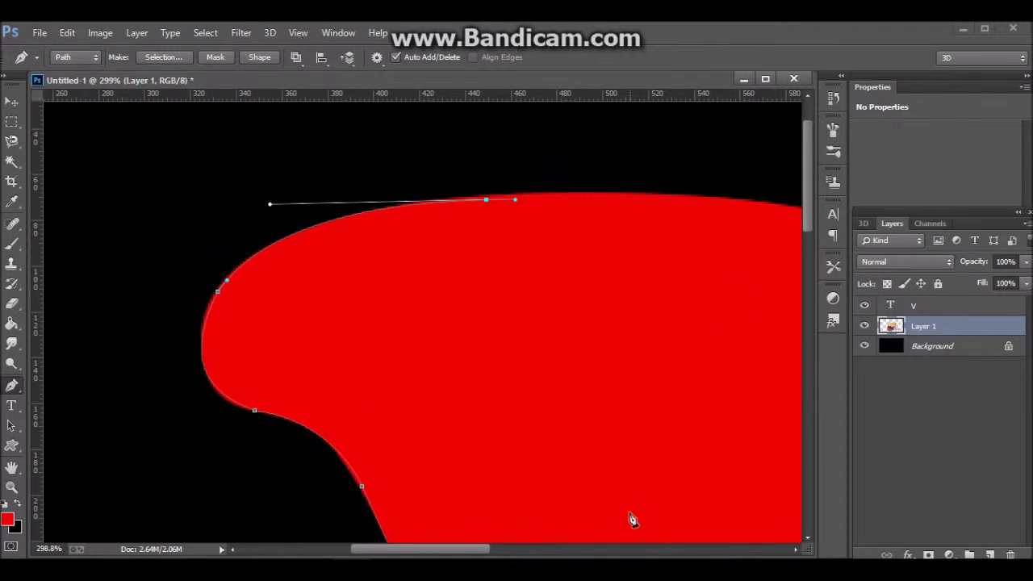
pyautogui.moveTo(480, 554); pyautogui.dragTo(536, 536)
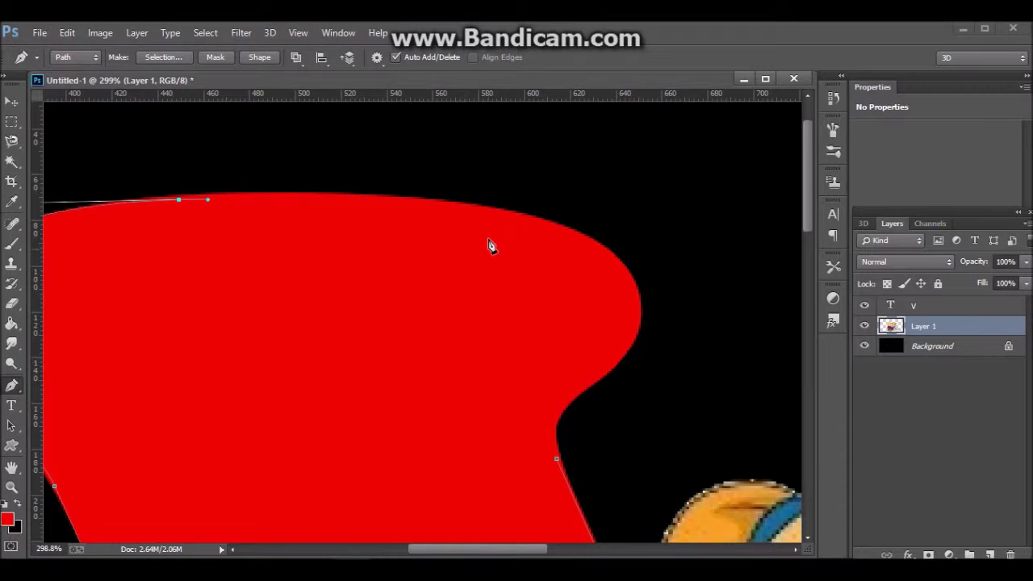
pyautogui.click(506, 213)
pyautogui.moveTo(507, 214); pyautogui.dragTo(669, 236)
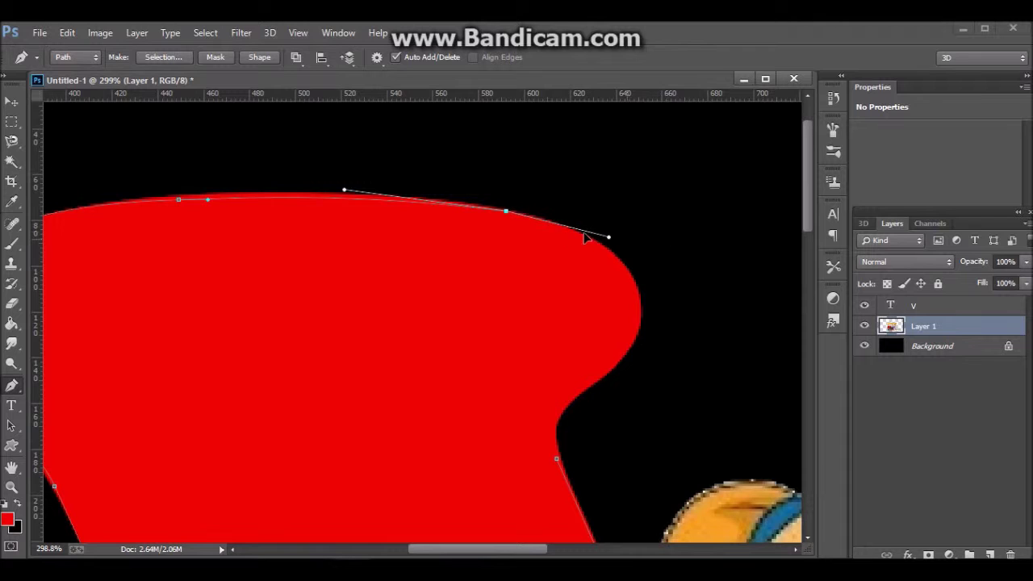
pyautogui.click(535, 216)
pyautogui.scroll(-1, 566, 335)
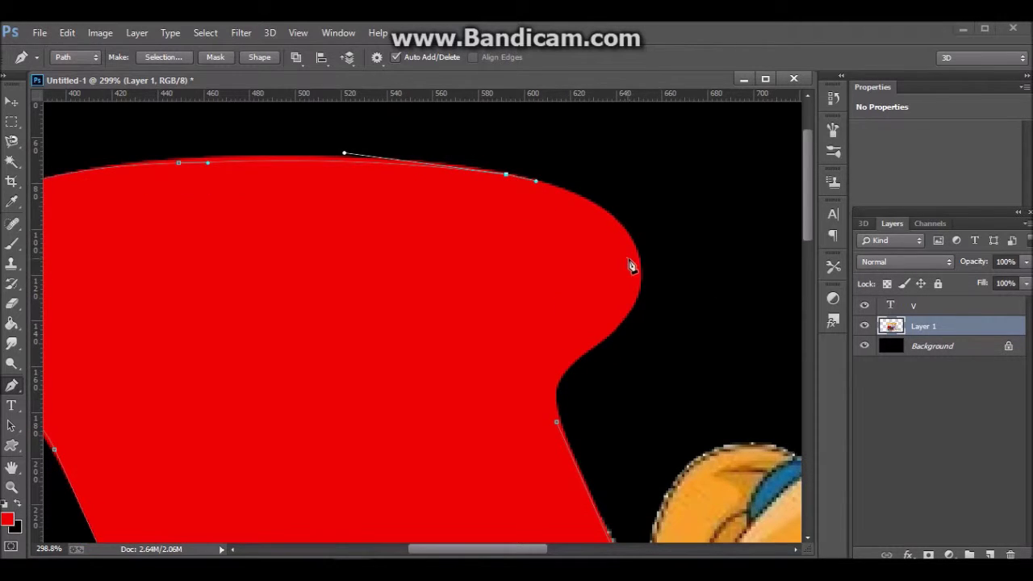
pyautogui.click(593, 206)
pyautogui.click(606, 213)
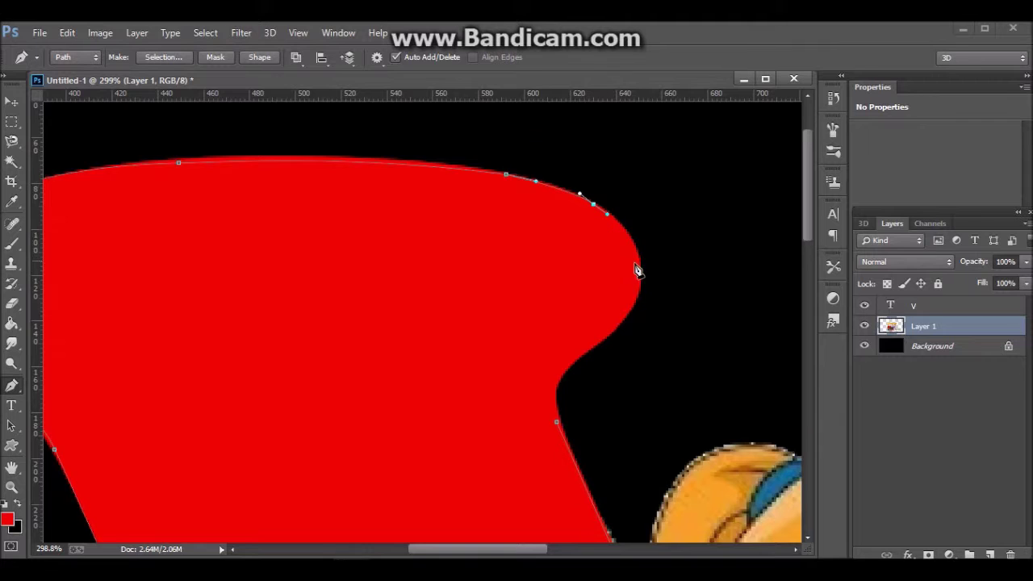
# Trace down the arm's side and close the path at the V's lower point
pyautogui.scroll(-2, 623, 271)
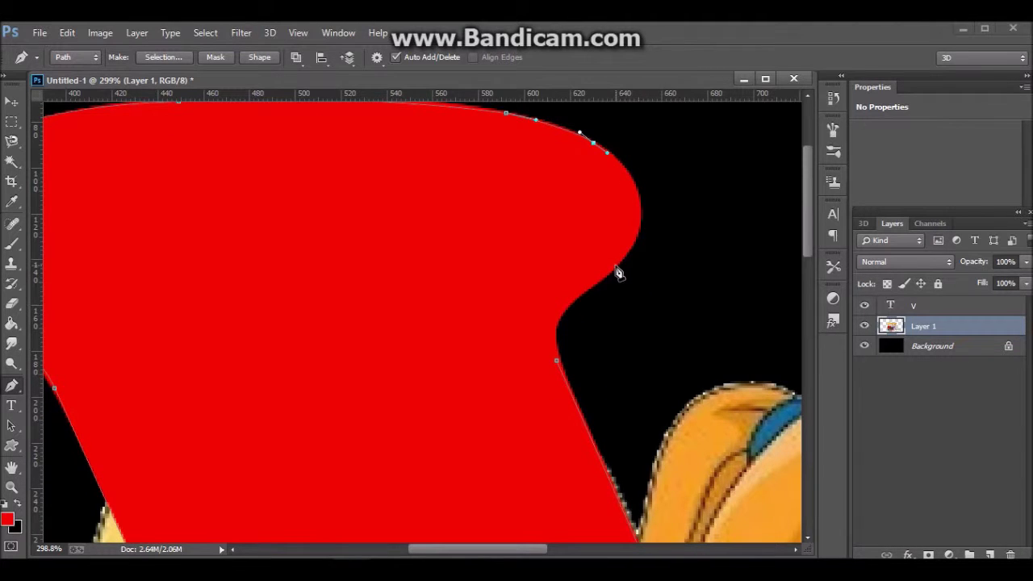
pyautogui.moveTo(617, 267); pyautogui.dragTo(560, 334)
pyautogui.click(602, 280)
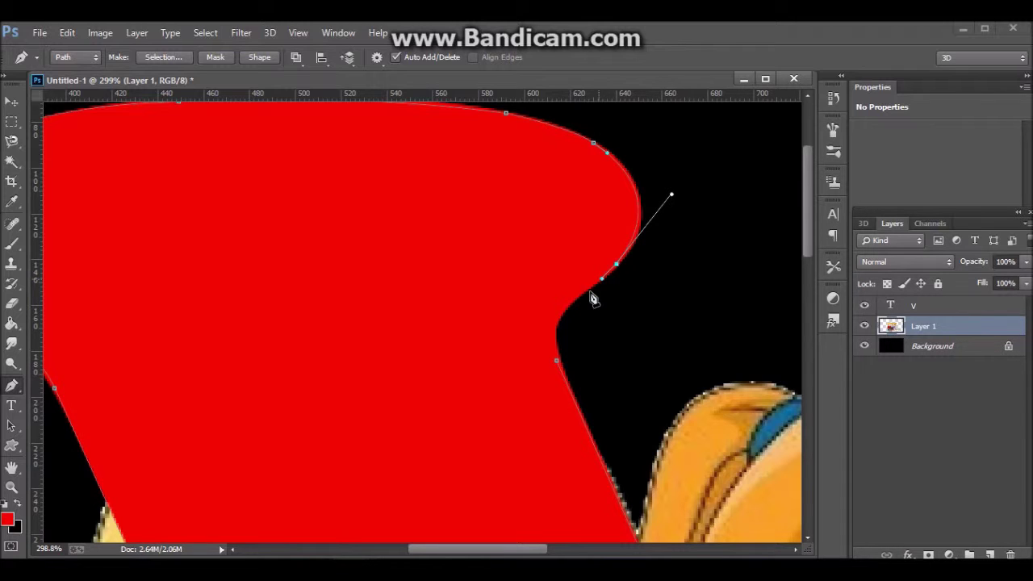
pyautogui.click(557, 363)
pyautogui.moveTo(566, 405); pyautogui.dragTo(568, 425)
pyautogui.scroll(-1, 384, 333)
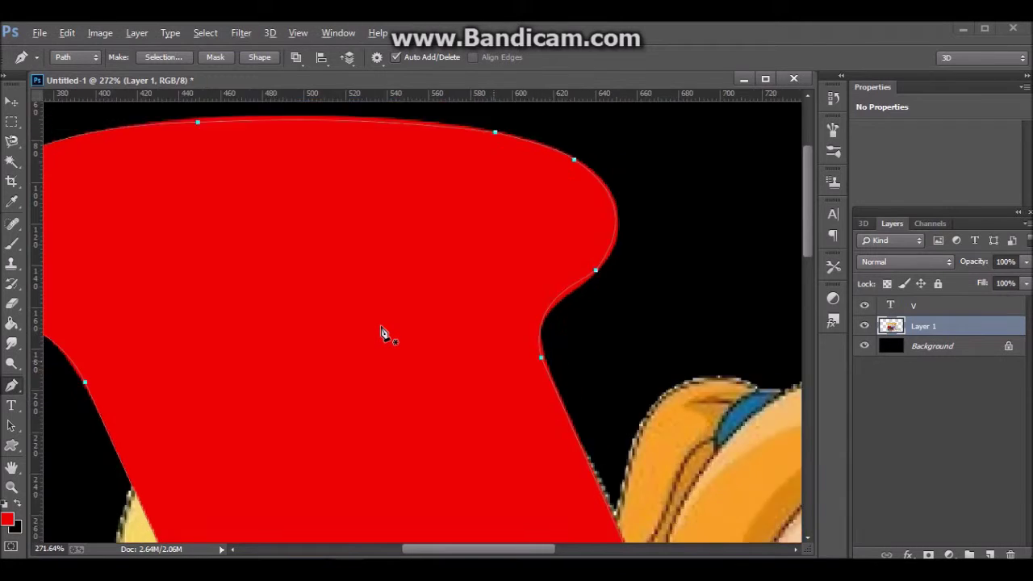
pyautogui.scroll(-3, 383, 333)
pyautogui.scroll(-3, 383, 333)
pyautogui.scroll(-2, 383, 333)
pyautogui.press('alt')
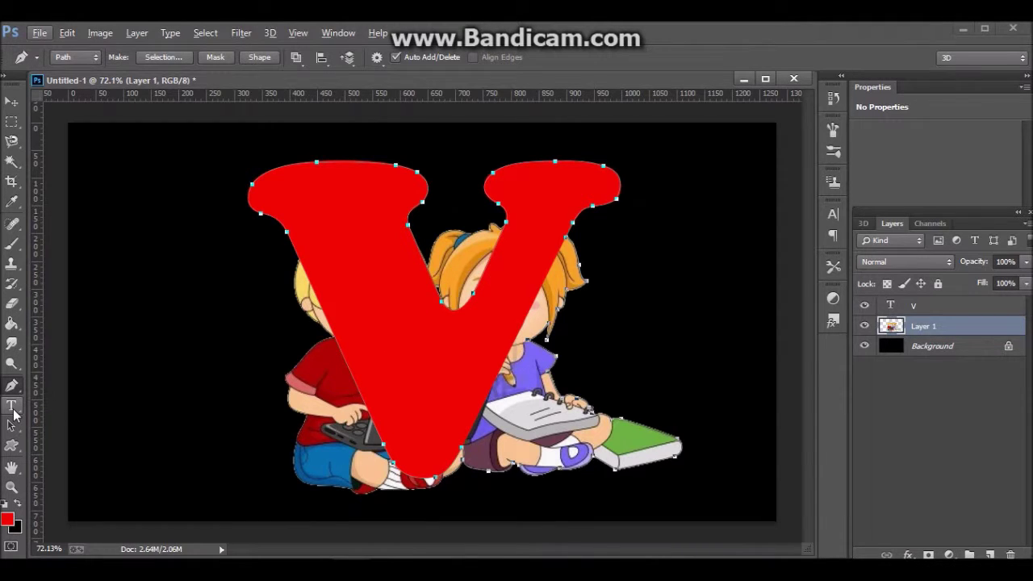
# Add a test 10 pt text layer to the left of the V
pyautogui.click(12, 407)
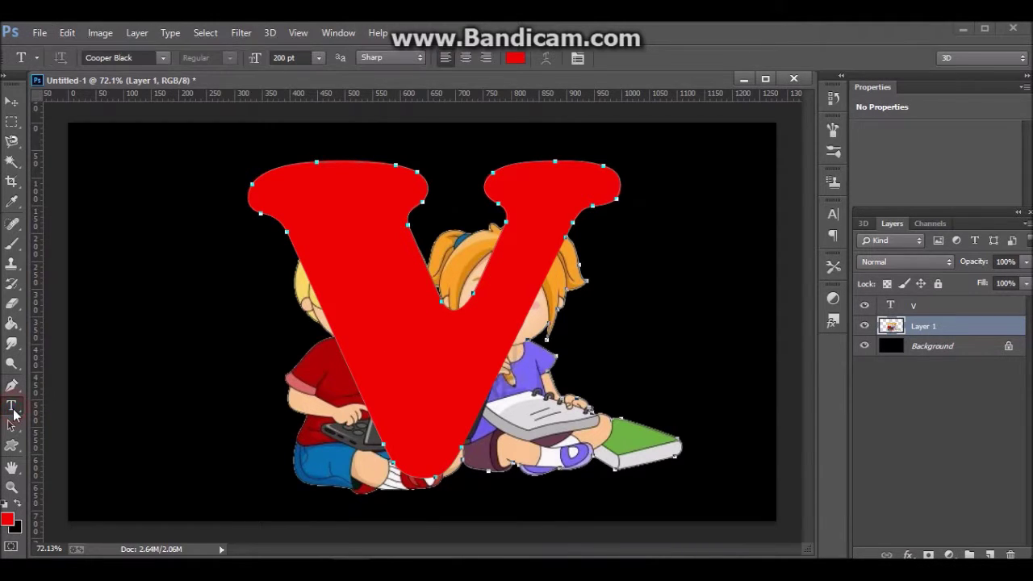
pyautogui.click(122, 390)
pyautogui.click(322, 57)
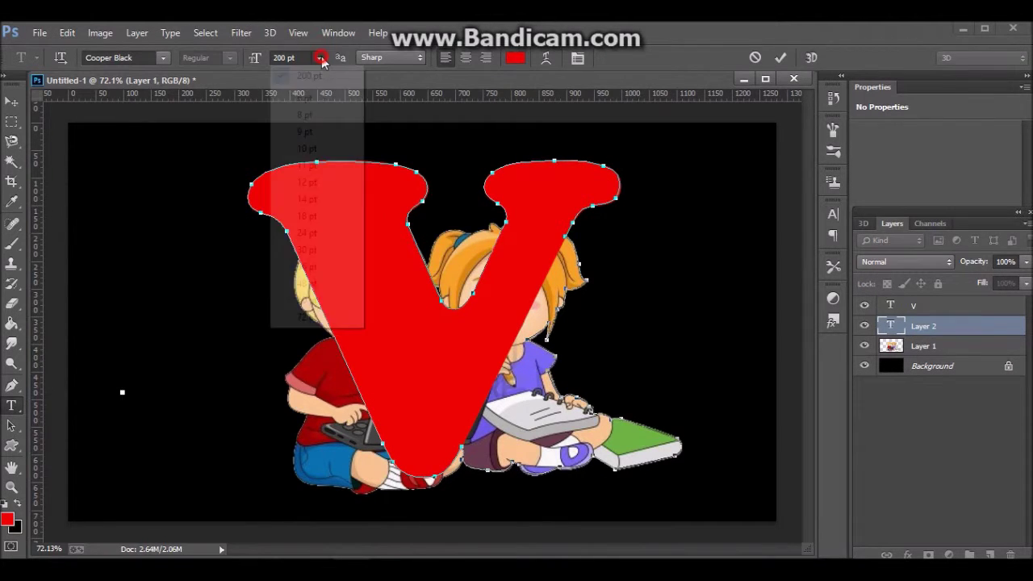
pyautogui.click(308, 148)
pyautogui.write('ctrl')
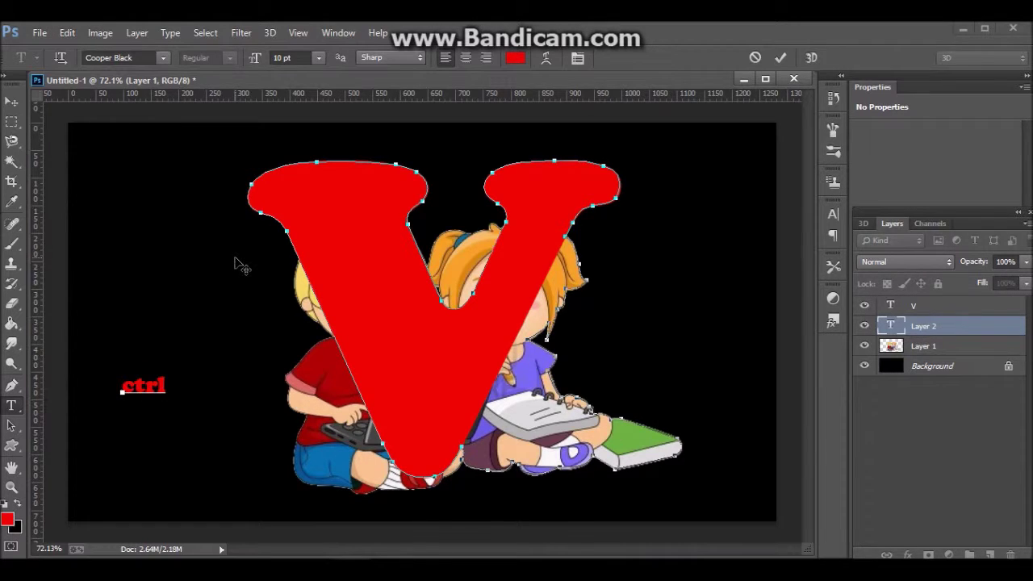
pyautogui.write('+enter')
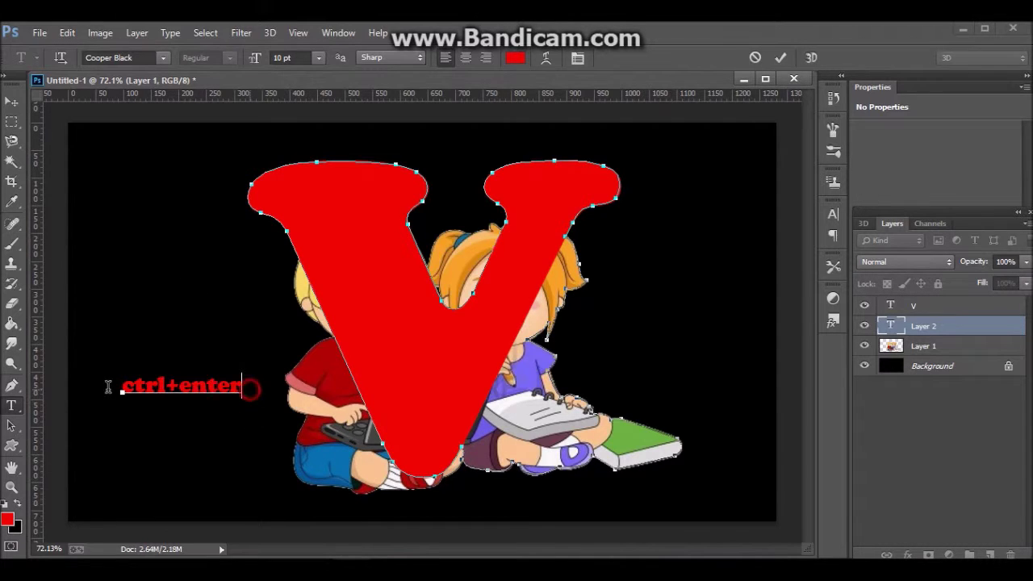
# Delete the stray text and empty Layer 2, then load the traced V path as a selection
pyautogui.moveTo(243, 386); pyautogui.dragTo(103, 396)
pyautogui.press('BackSpace')
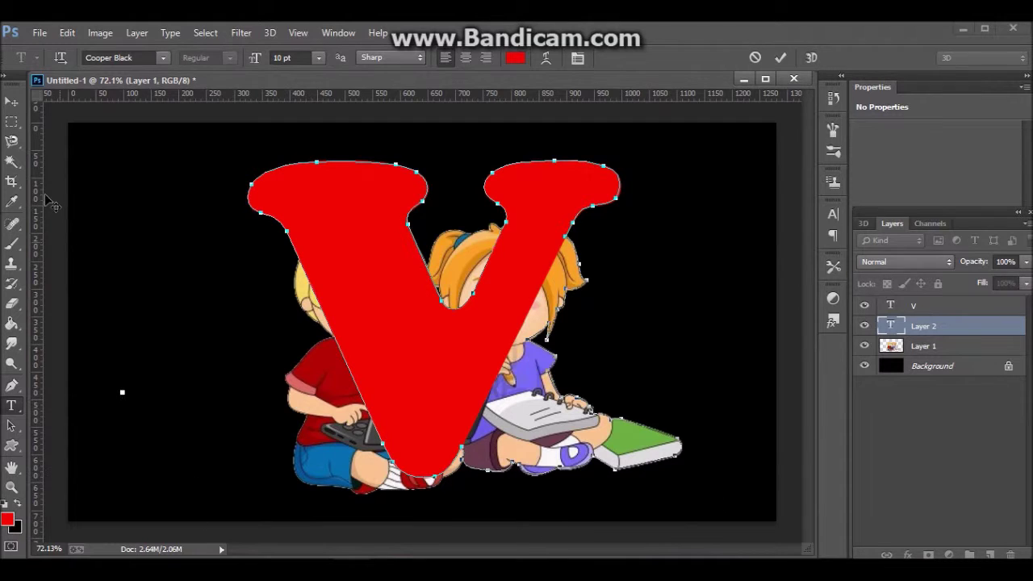
pyautogui.click(12, 103)
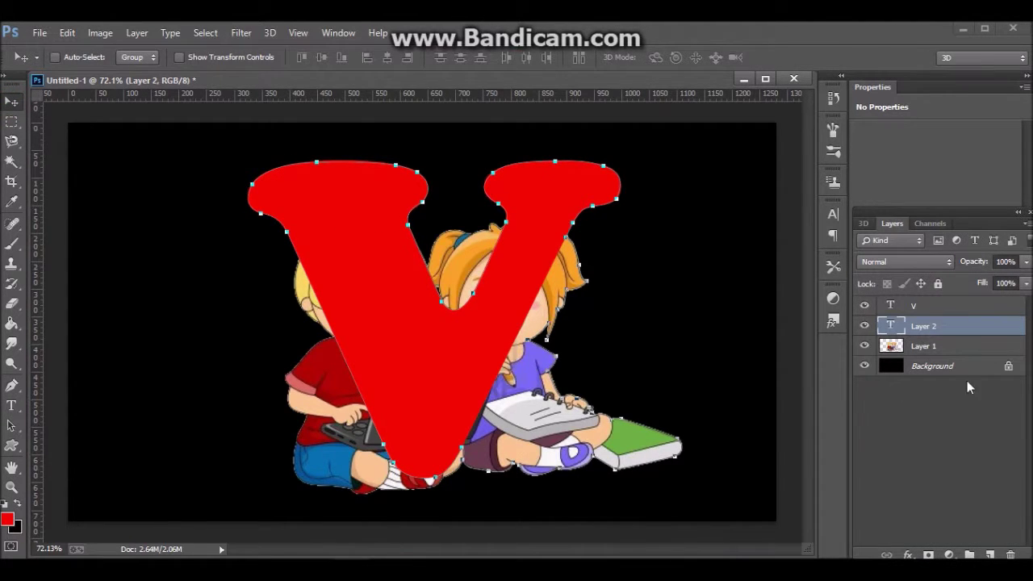
pyautogui.click(943, 348)
pyautogui.click(942, 347)
pyautogui.click(942, 335)
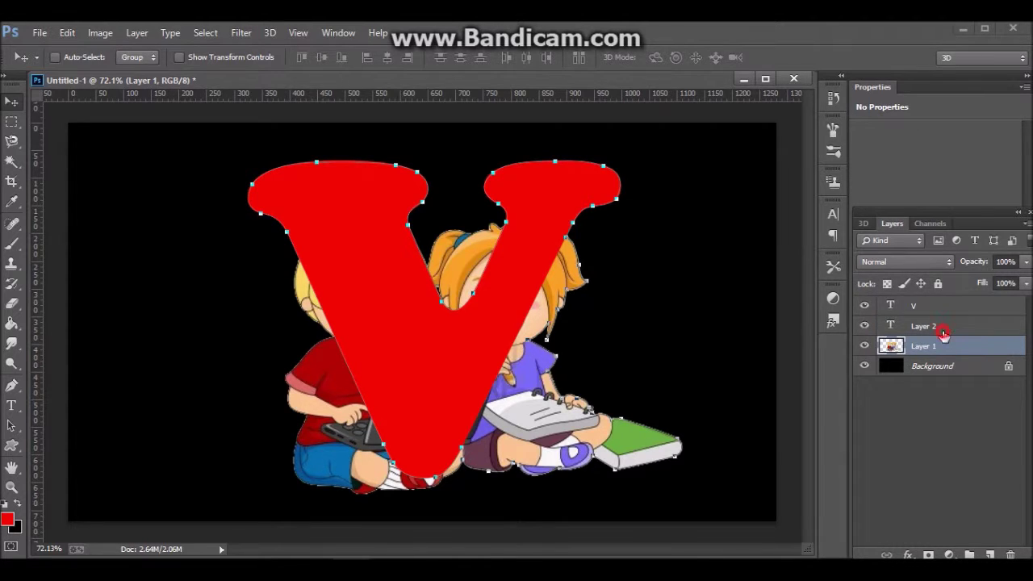
pyautogui.click(1011, 555)
pyautogui.click(445, 245)
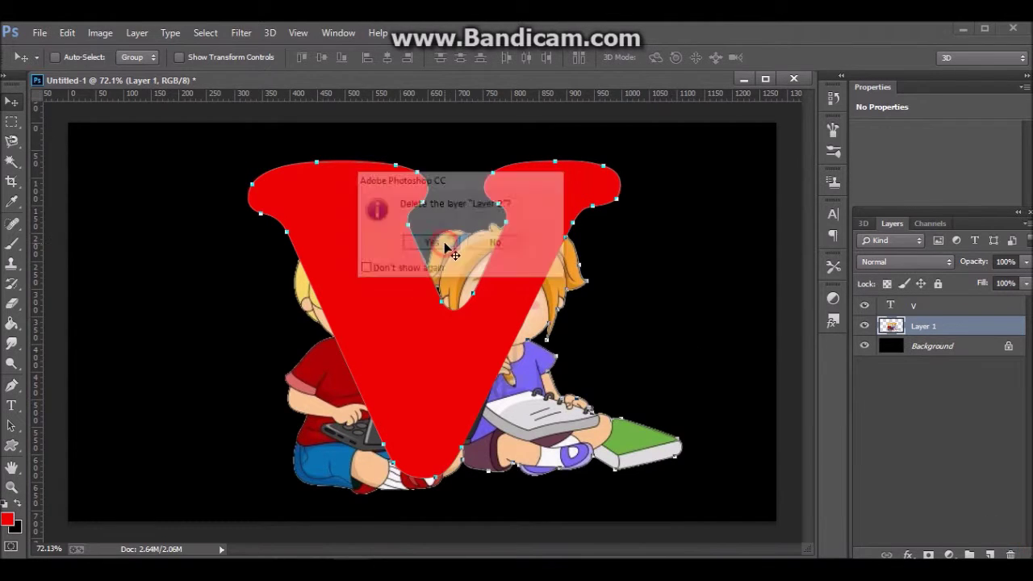
pyautogui.keyDown('ctrl'); pyautogui.click(943, 332); pyautogui.keyUp('ctrl')
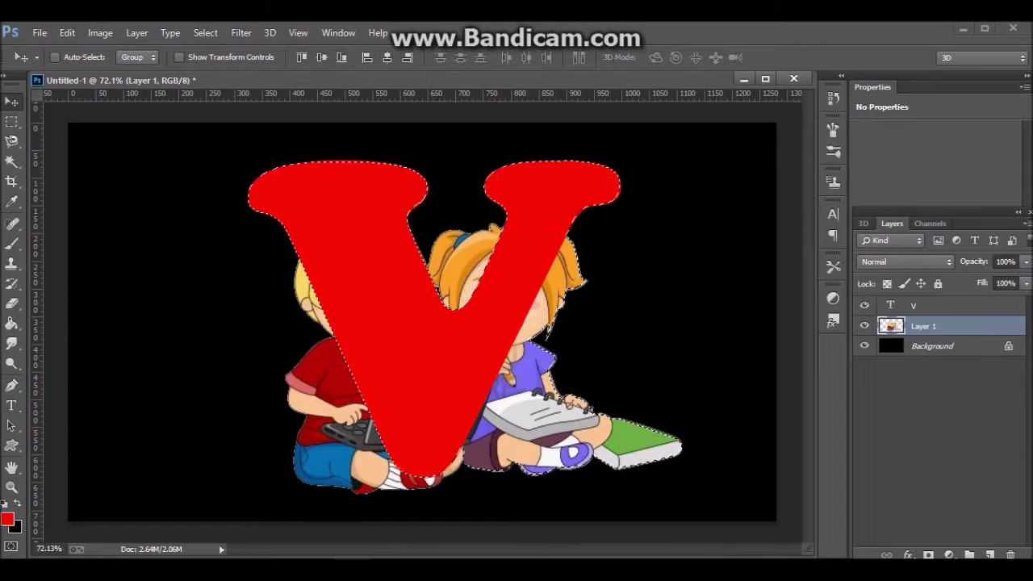
# Choose the Brush tool and set the foreground colour to white ffffff
pyautogui.click(16, 247)
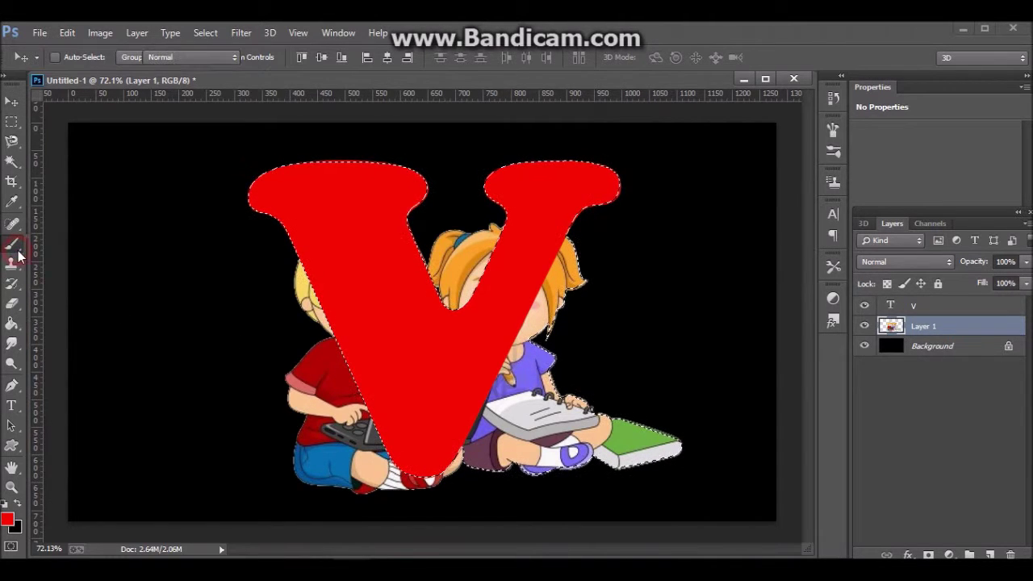
pyautogui.rightClick(16, 247)
pyautogui.click(70, 240)
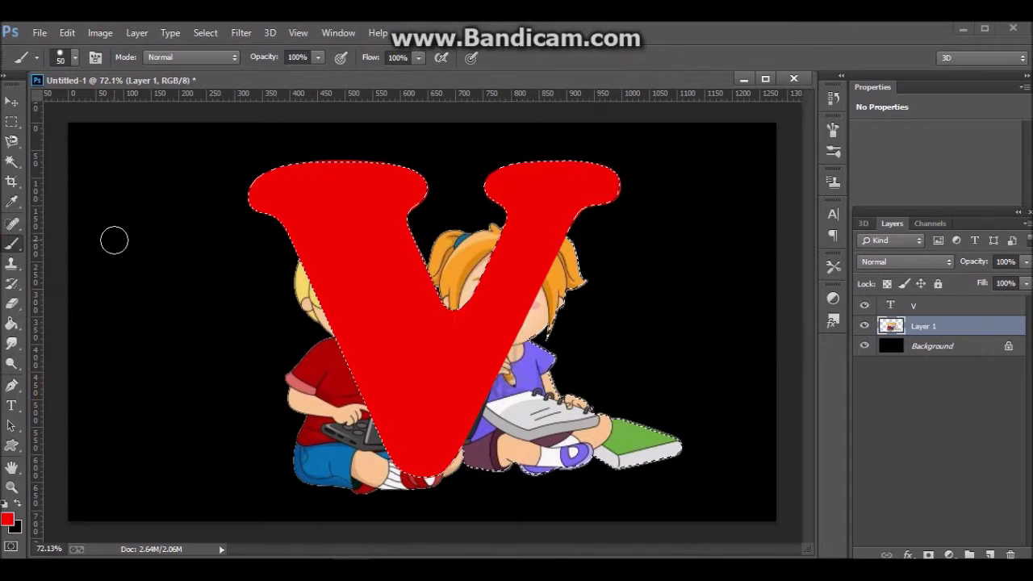
pyautogui.click(10, 520)
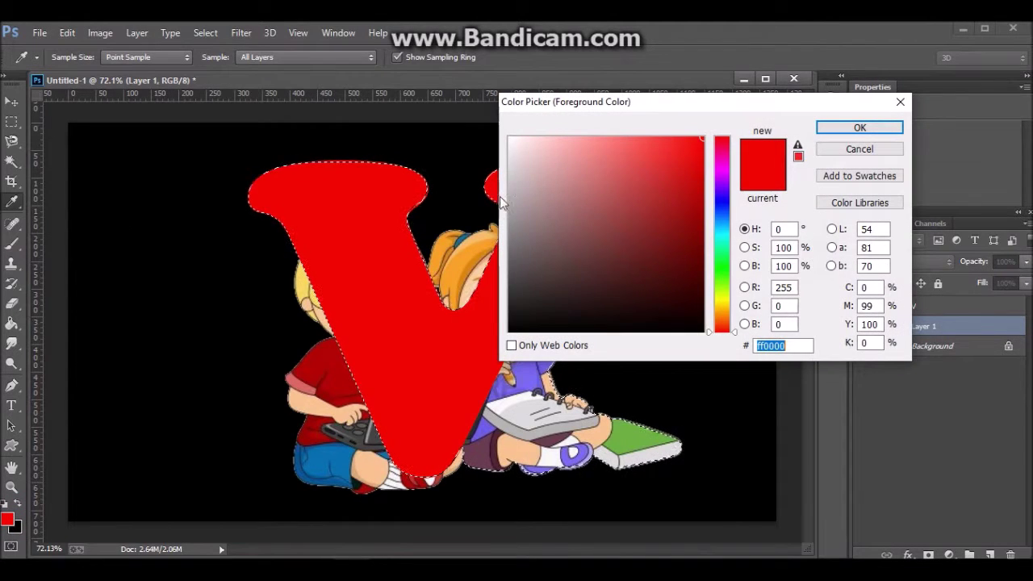
pyautogui.click(510, 137)
pyautogui.click(797, 185)
pyautogui.click(858, 127)
# Switch to the Move tool and add a layer mask to the kids layer from the V selection
pyautogui.press('b')
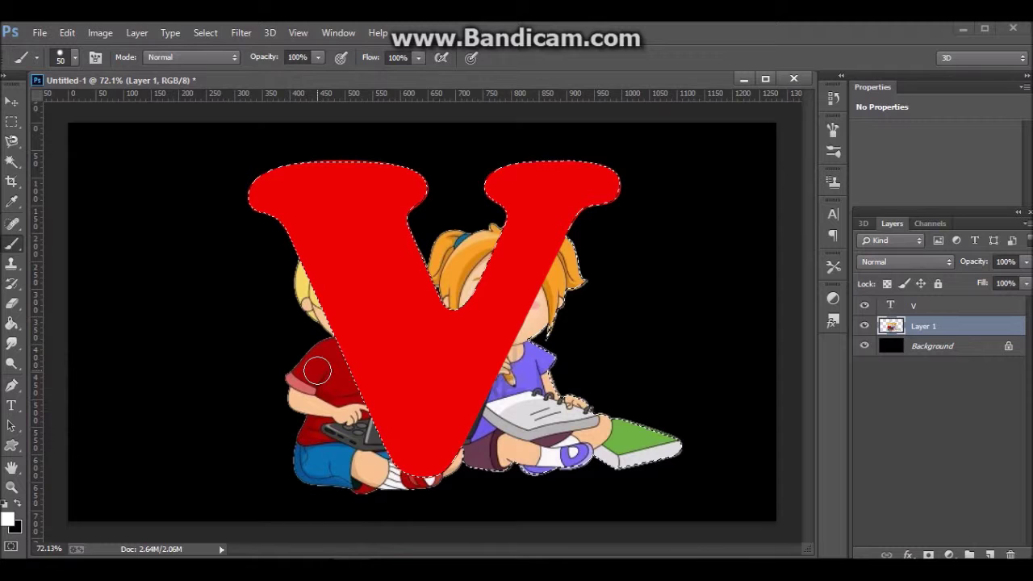
pyautogui.click(12, 102)
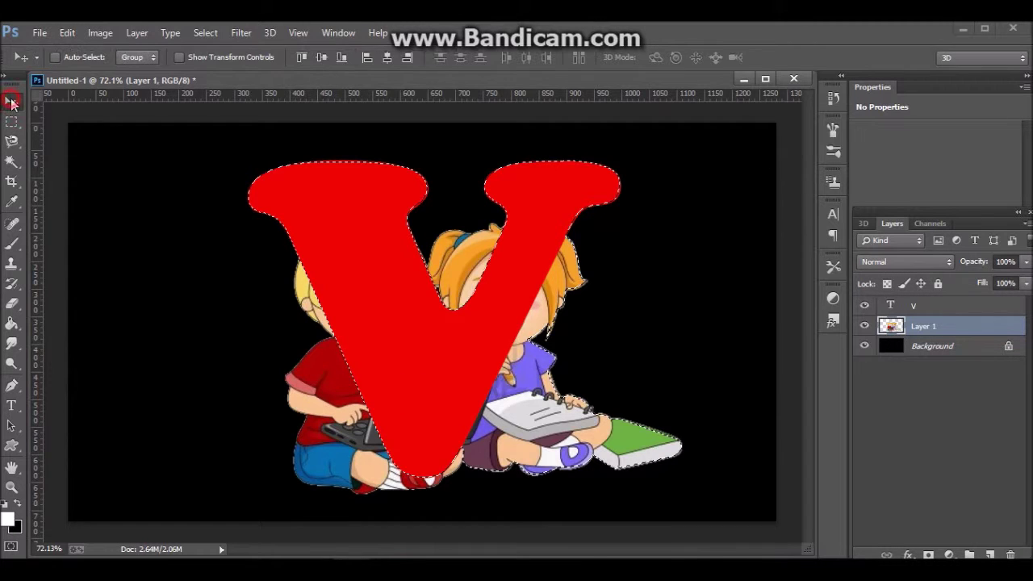
pyautogui.click(928, 555)
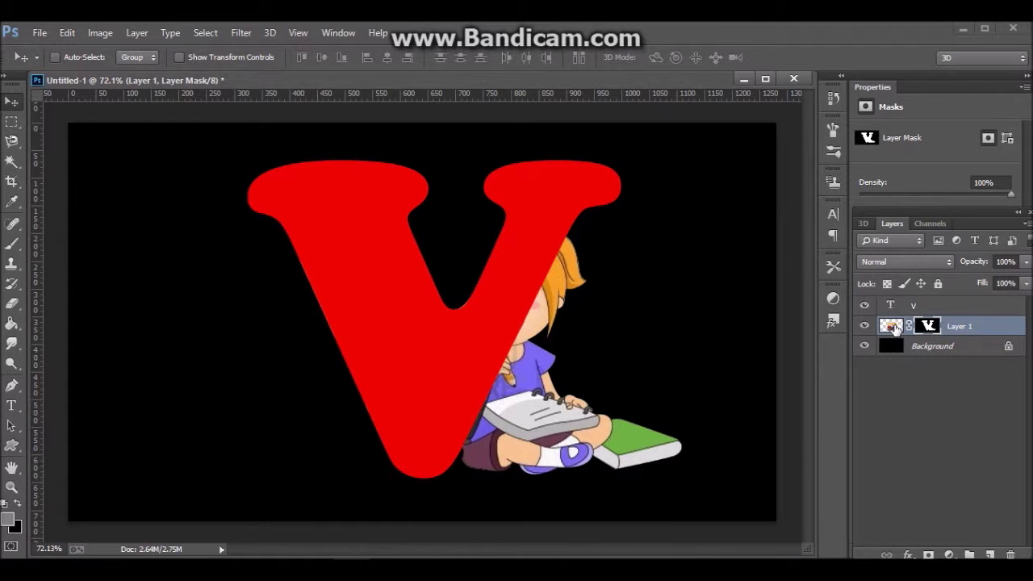
# Move the masked kids layer above the V text, select both, and shift them left and down
pyautogui.moveTo(894, 326); pyautogui.dragTo(899, 307)
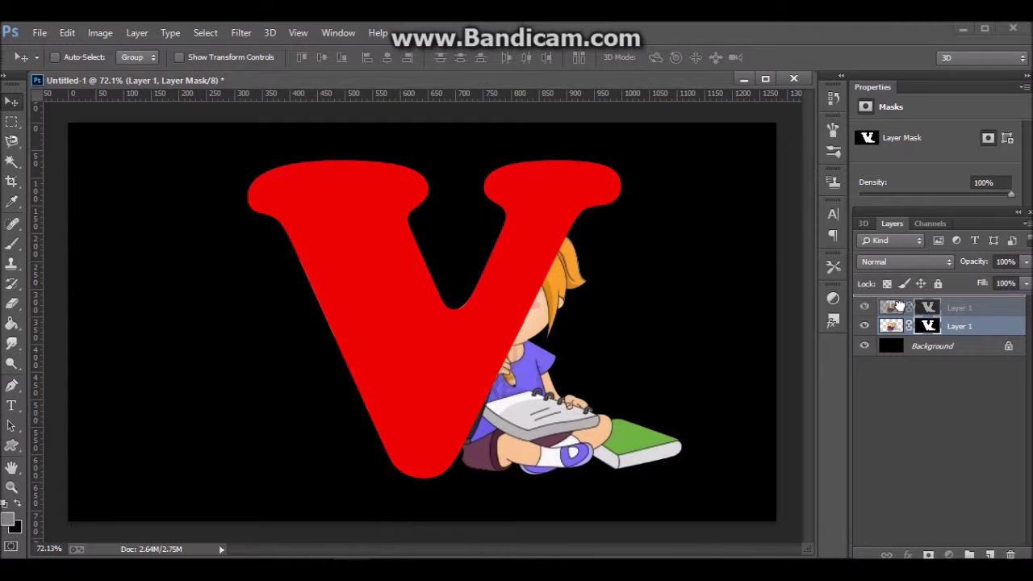
pyautogui.moveTo(899, 307); pyautogui.dragTo(902, 310)
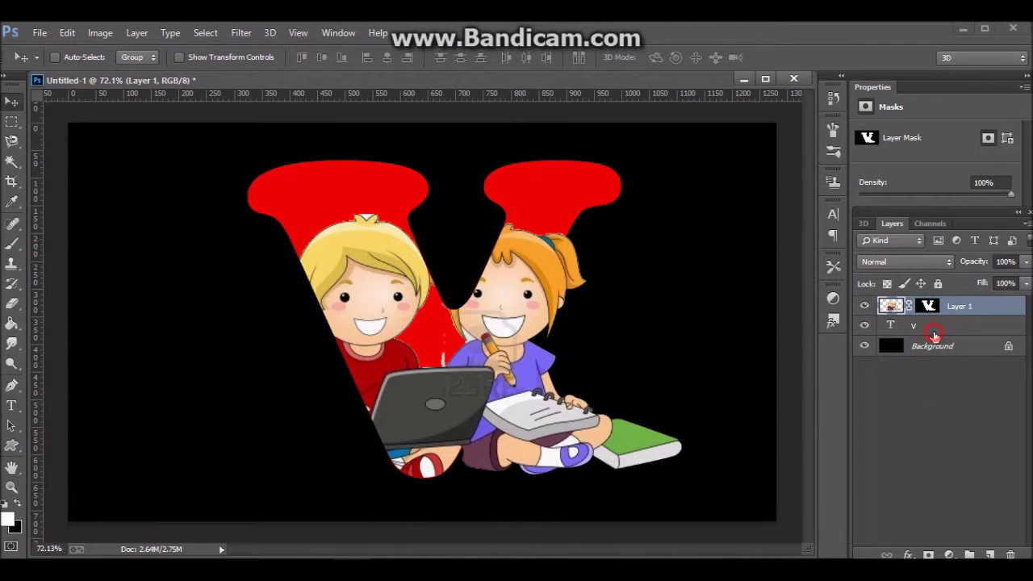
pyautogui.keyDown('shift'); pyautogui.click(934, 334); pyautogui.keyUp('shift')
pyautogui.moveTo(529, 285); pyautogui.dragTo(493, 299)
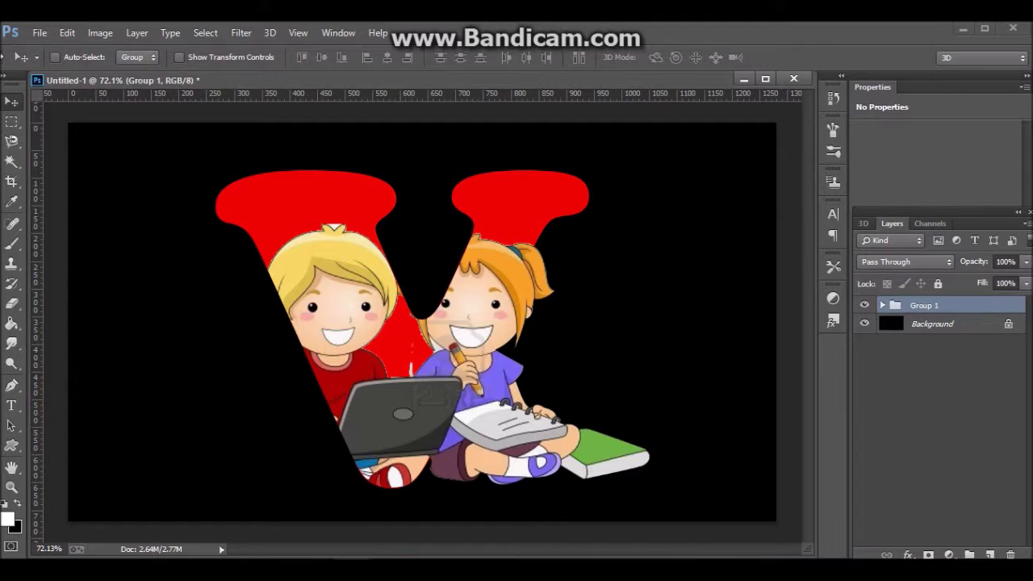
# Add an 8 px Inner Bevel & Emboss to Group 1, then try nudging the group left
pyautogui.click(909, 555)
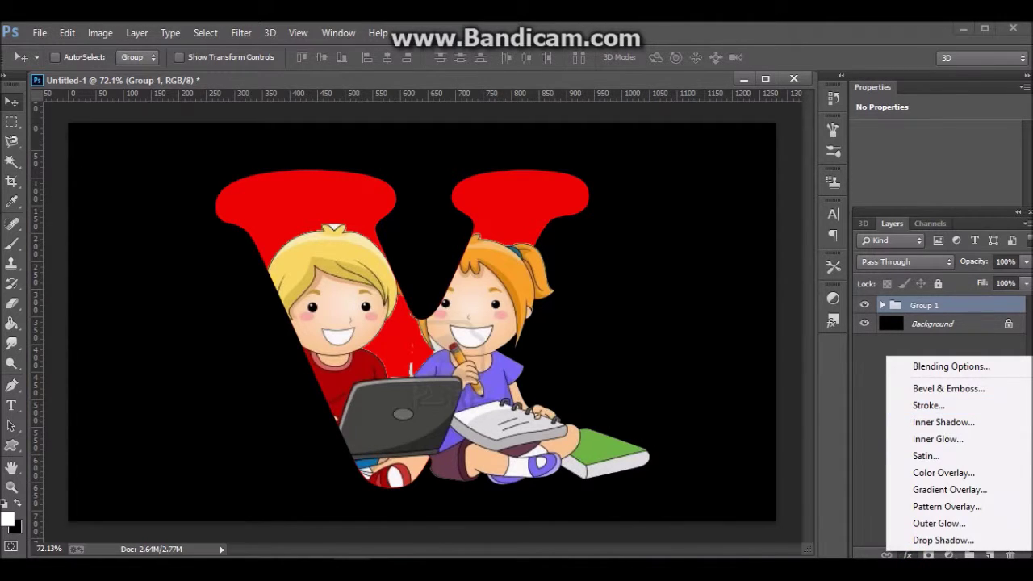
pyautogui.click(934, 390)
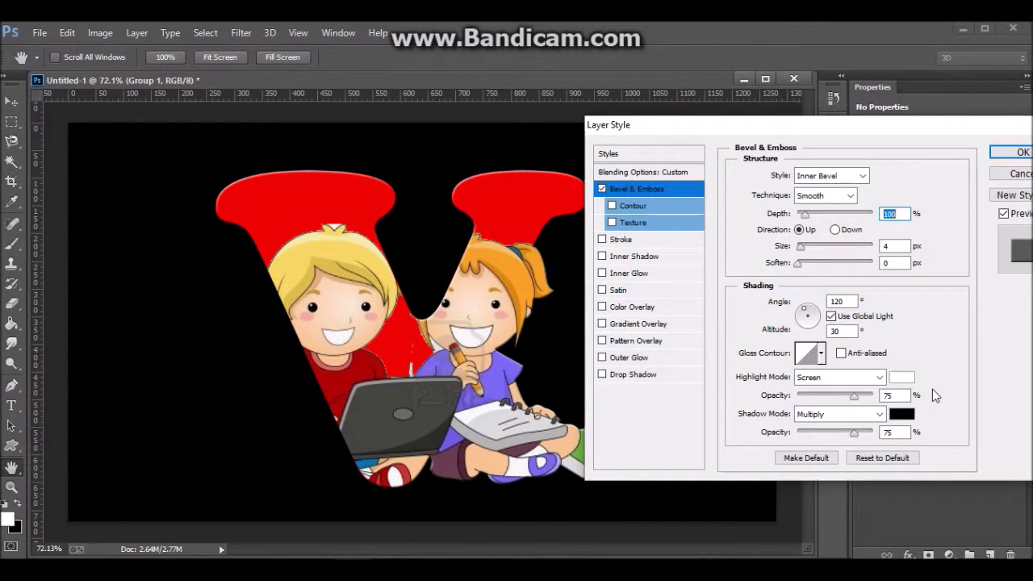
pyautogui.doubleClick(885, 247)
pyautogui.write('4')
pyautogui.doubleClick(882, 247)
pyautogui.write('8')
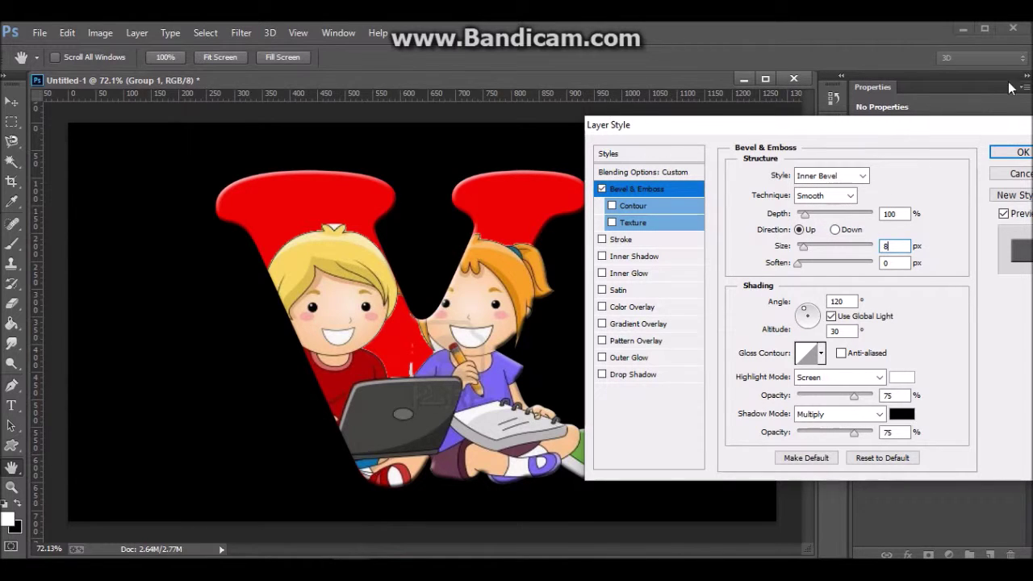
pyautogui.click(1020, 154)
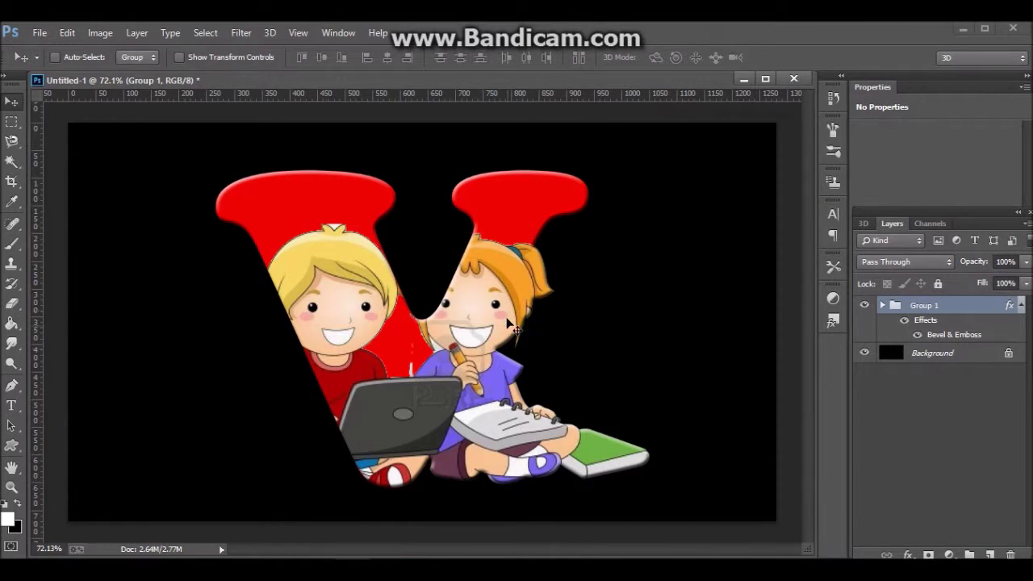
pyautogui.moveTo(498, 307)
pyautogui.mouseDown()
pyautogui.moveTo(477, 311)
pyautogui.moveTo(492, 324)
pyautogui.mouseUp()
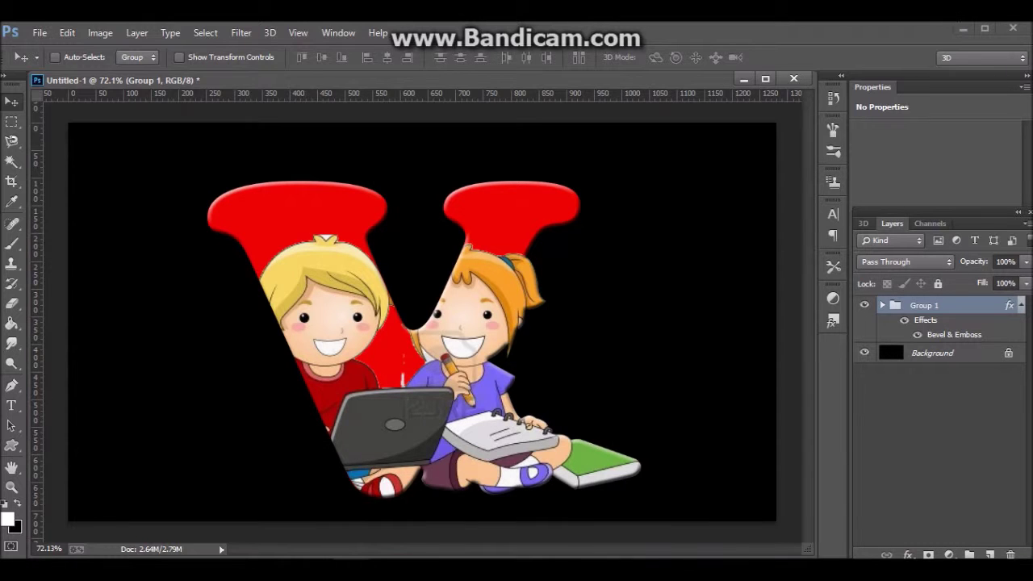
pyautogui.hotkey('ctrl', 'z')
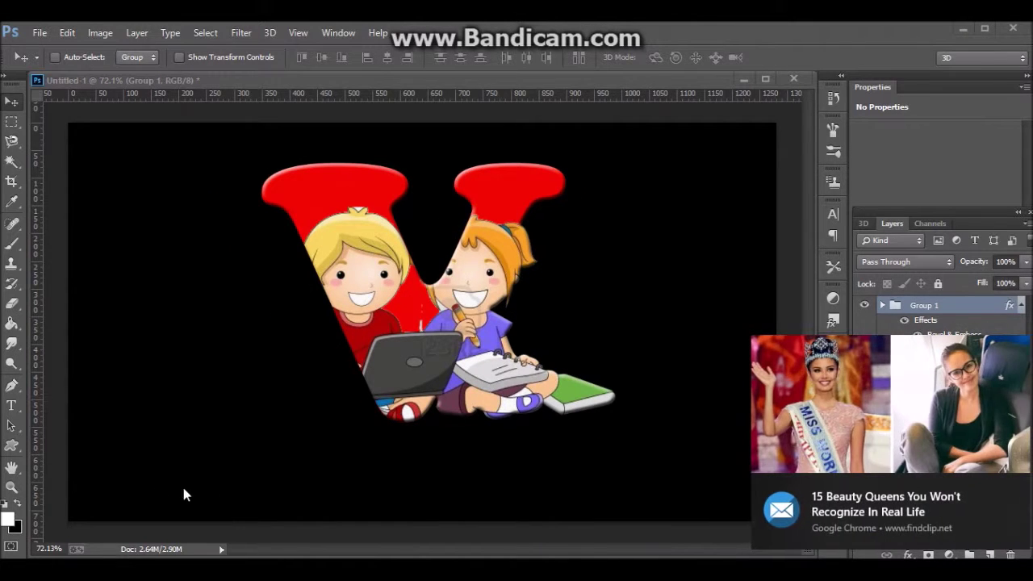
# Set the foreground colour to the V's red by sampling it
pyautogui.click(1018, 486)
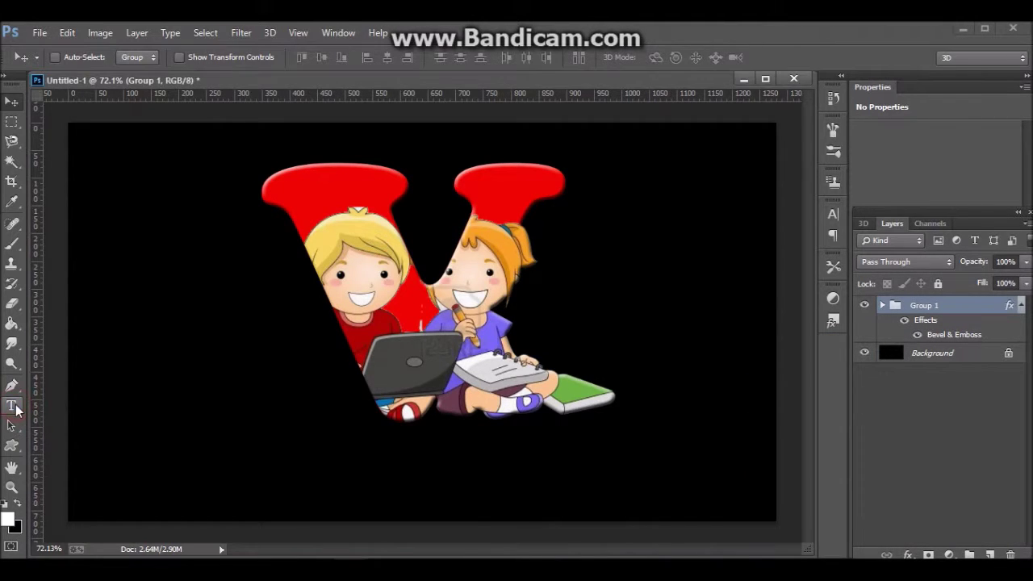
pyautogui.click(7, 519)
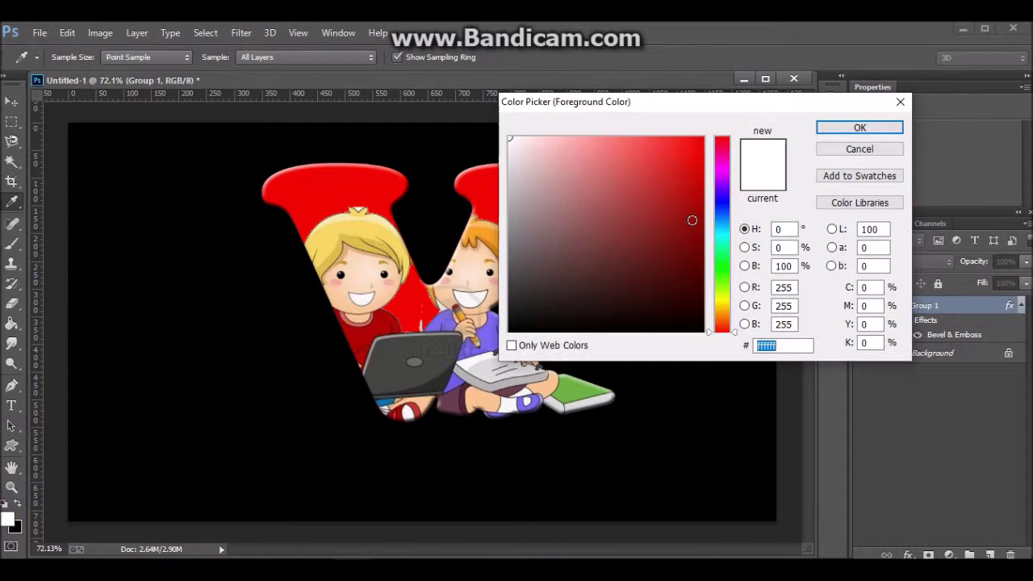
pyautogui.click(362, 184)
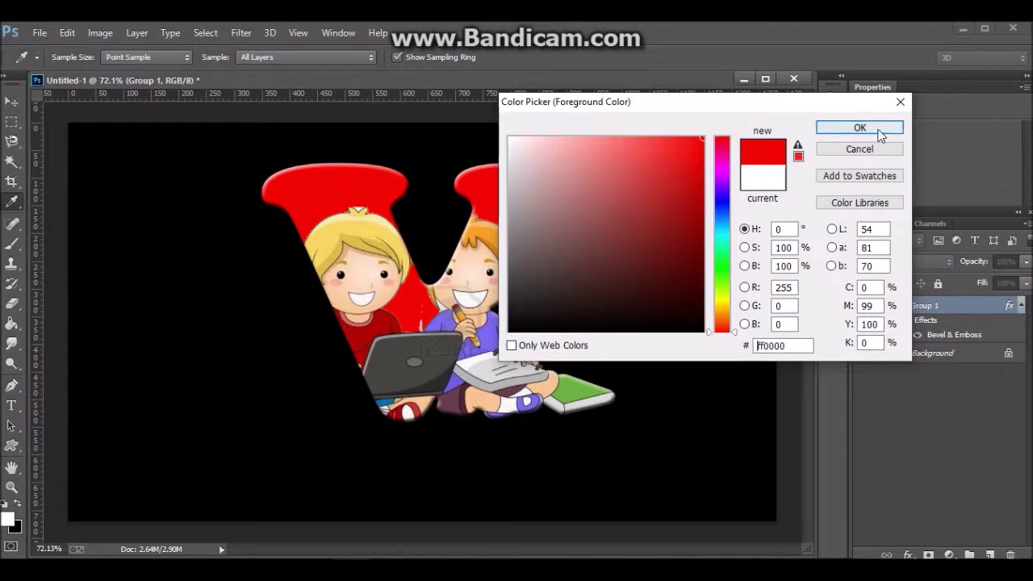
pyautogui.click(877, 129)
# Type 'PORTRAIT EFFECT' below the V, enlarge it to 14.57 pt across the canvas, and commit
pyautogui.click(12, 408)
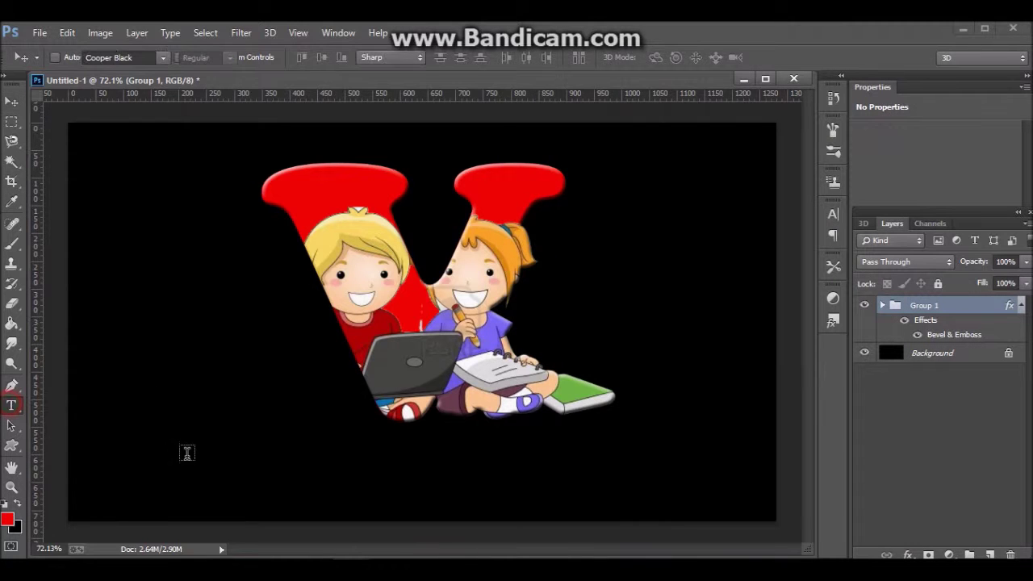
pyautogui.click(241, 471)
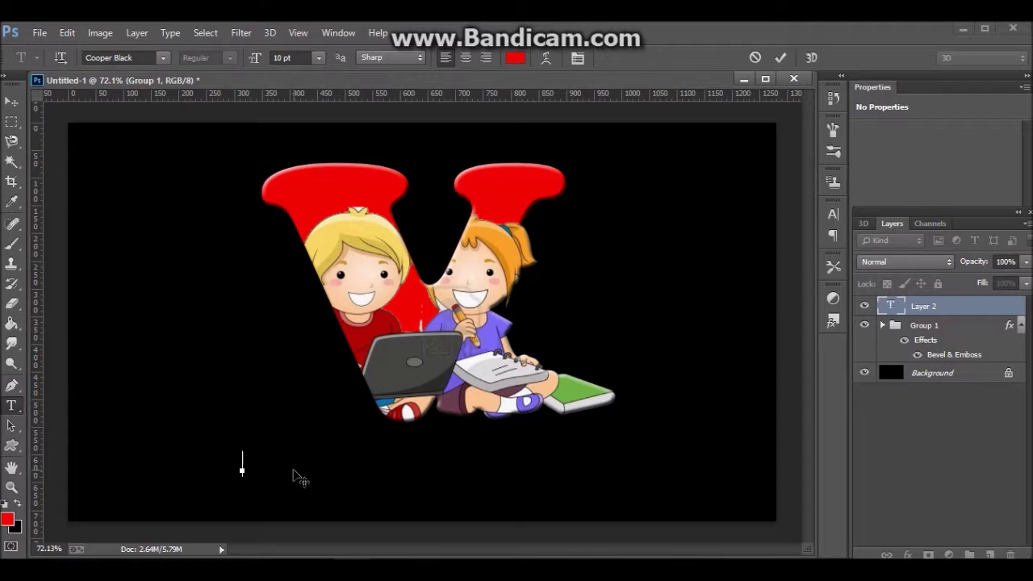
pyautogui.write('P')
pyautogui.write('O')
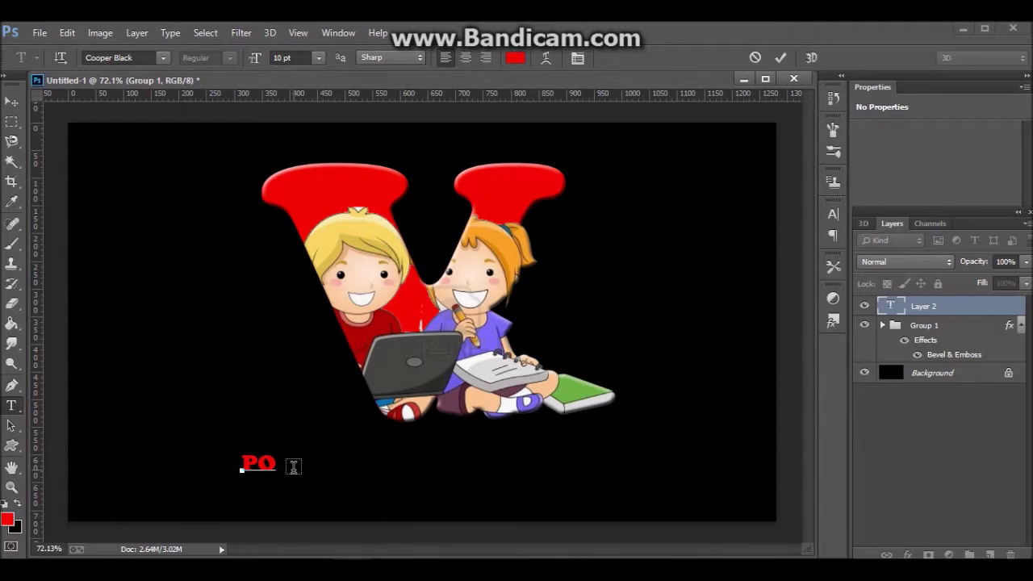
pyautogui.write('RT')
pyautogui.write('RA')
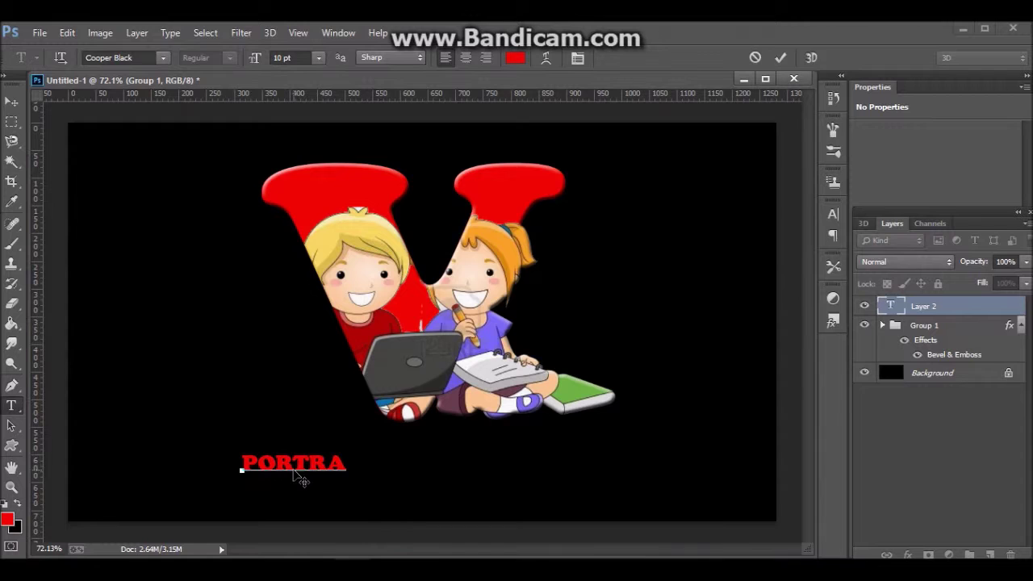
pyautogui.write('I')
pyautogui.write('T ')
pyautogui.write('E')
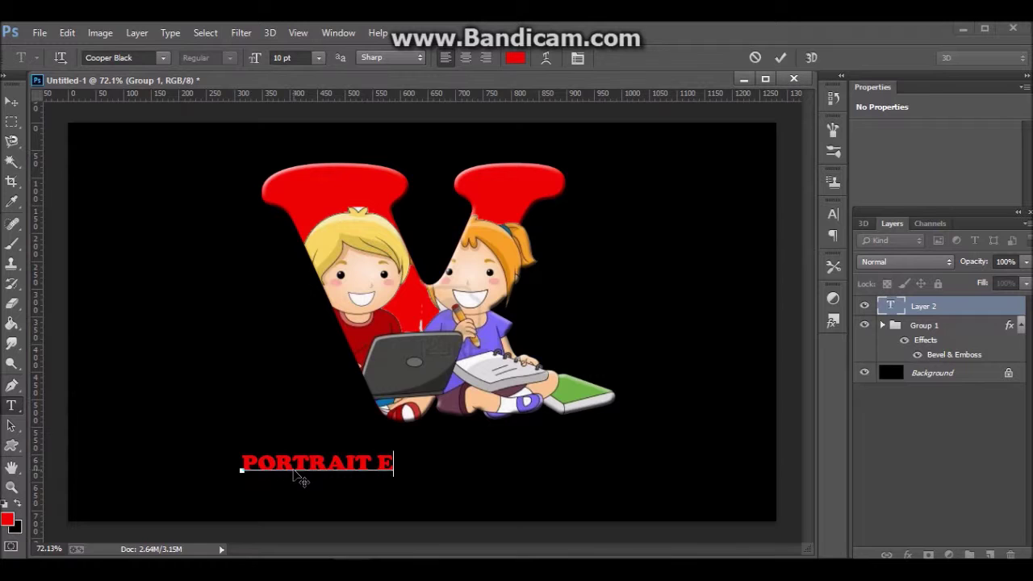
pyautogui.write('FFE')
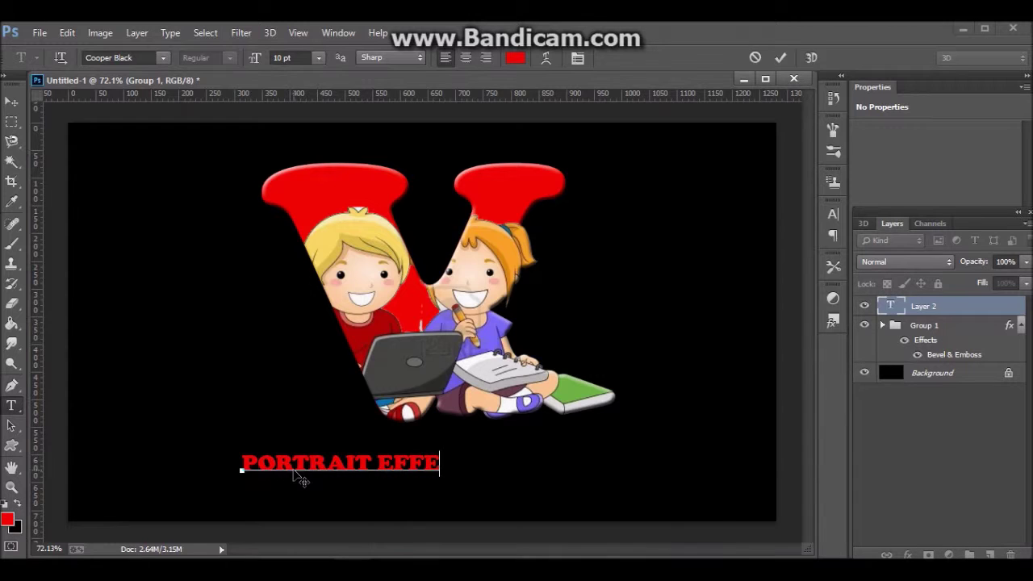
pyautogui.write('CT')
pyautogui.press('ctrl')
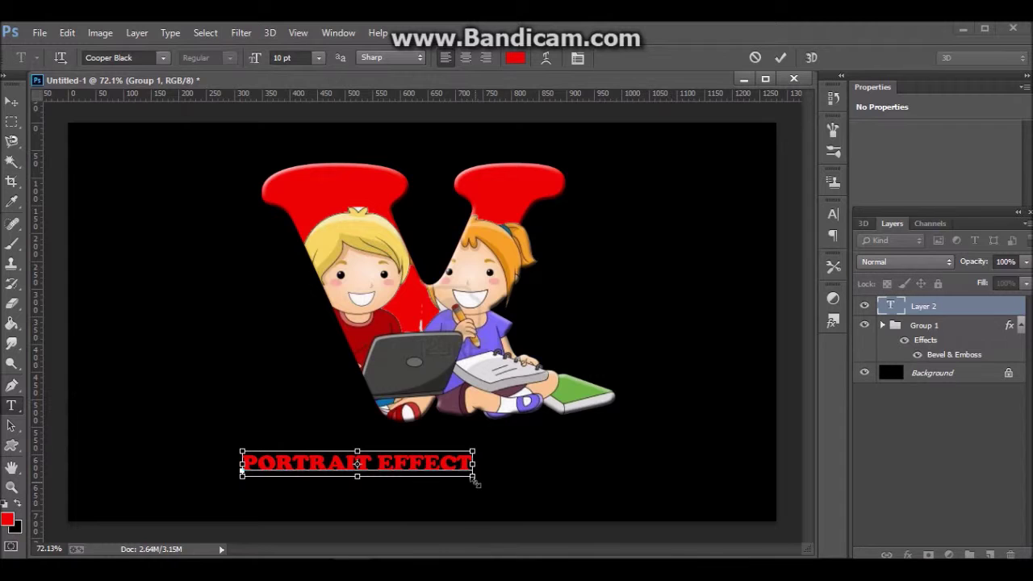
pyautogui.moveTo(475, 479); pyautogui.dragTo(645, 491)
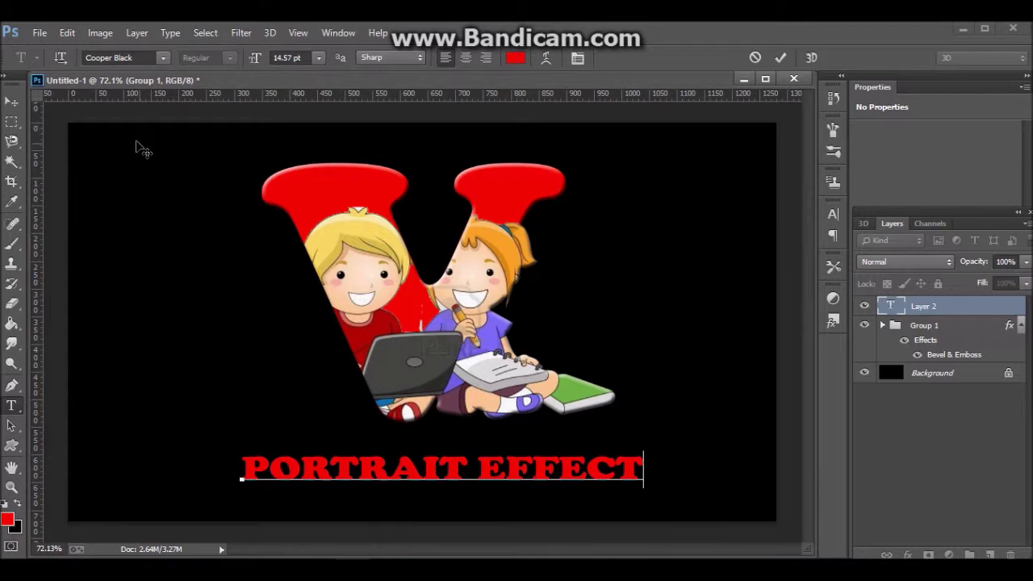
pyautogui.click(10, 103)
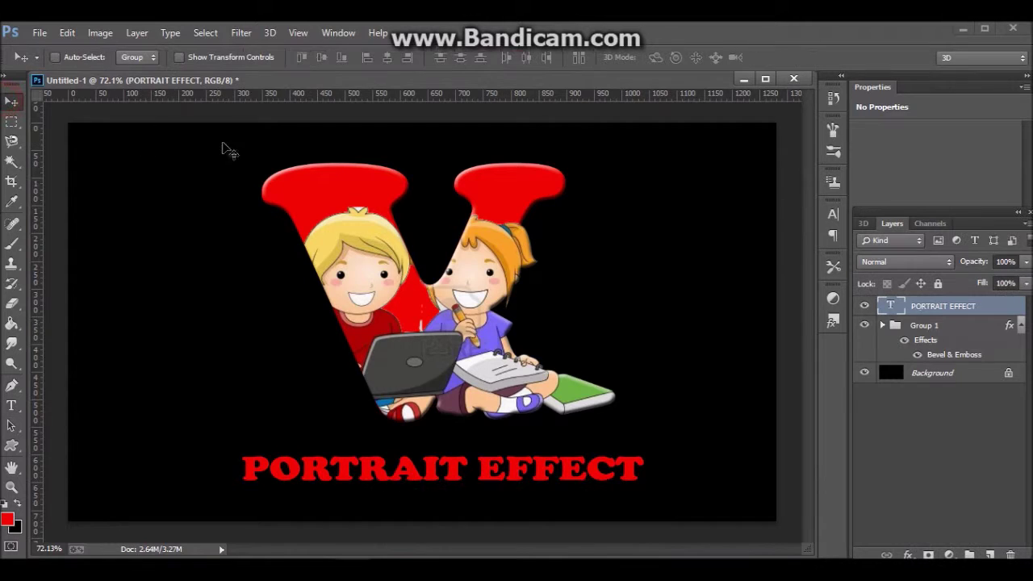
# Apply a default 4 px Inner Bevel & Emboss to the PORTRAIT EFFECT text layer
pyautogui.click(909, 556)
pyautogui.click(922, 390)
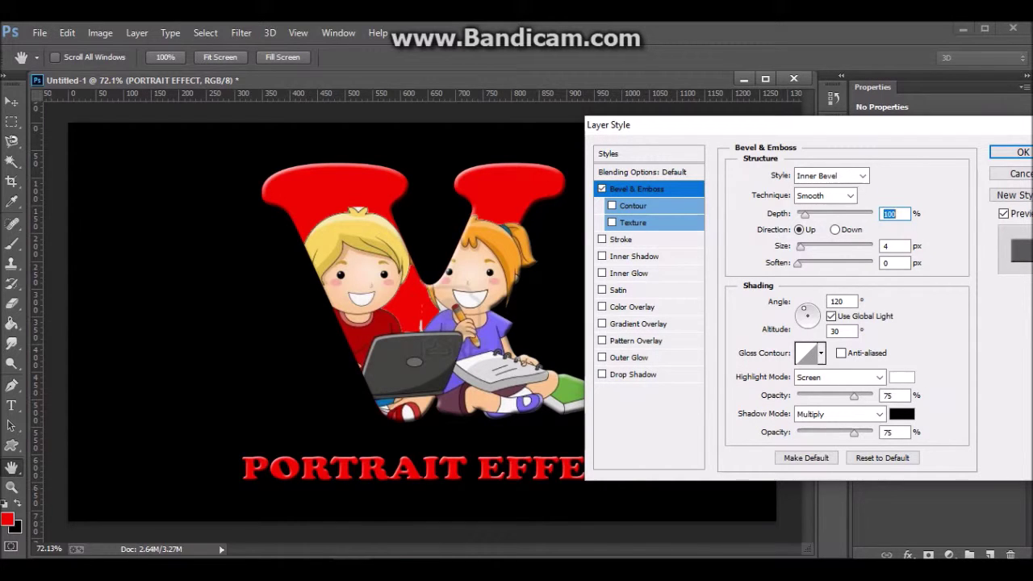
pyautogui.click(1022, 154)
pyautogui.click(1022, 154)
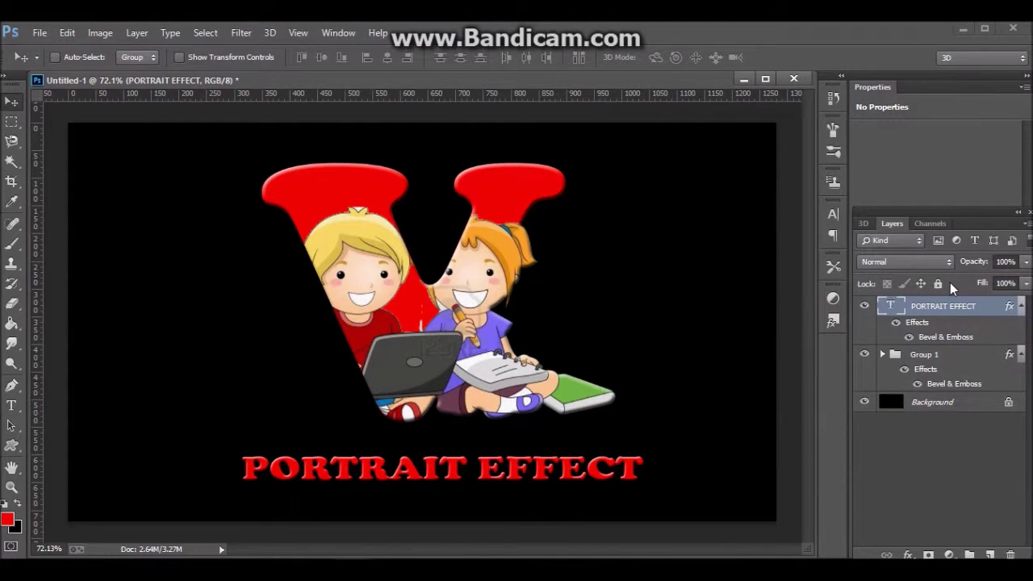